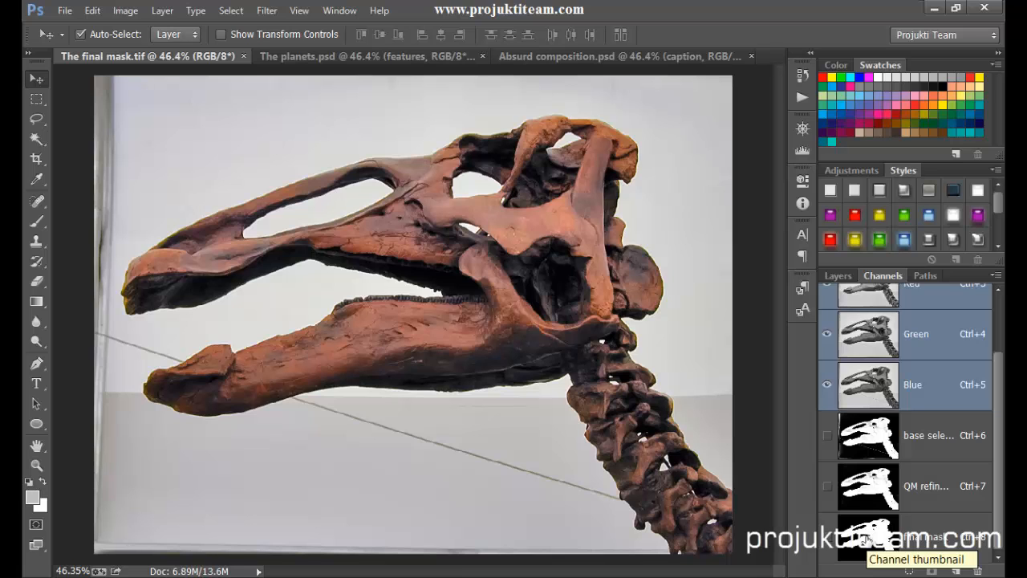
Load the final mask channel as a selection around the dinosaur skull and neck.
left_click(865, 540, "ctrl")
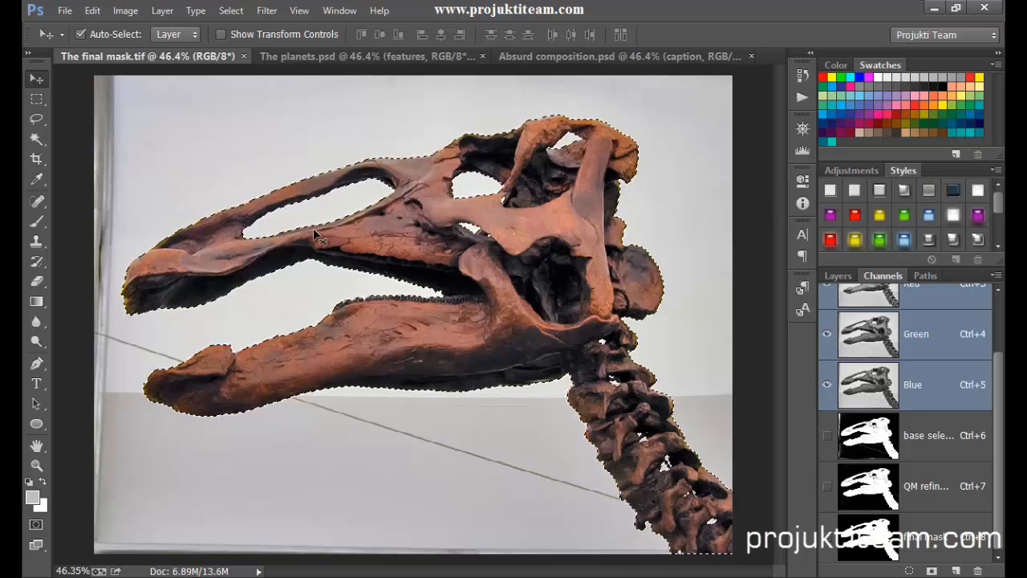
Try copying the selected skull into The planets.psd, and delete the resulting skull layer from that composition.
left_click(338, 57)
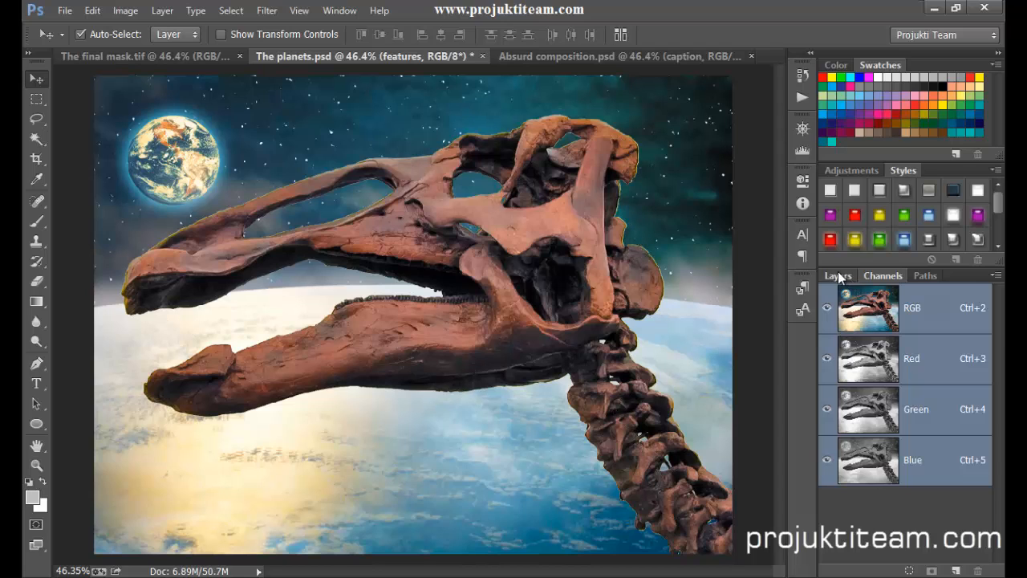
left_click(838, 275)
left_click(933, 374)
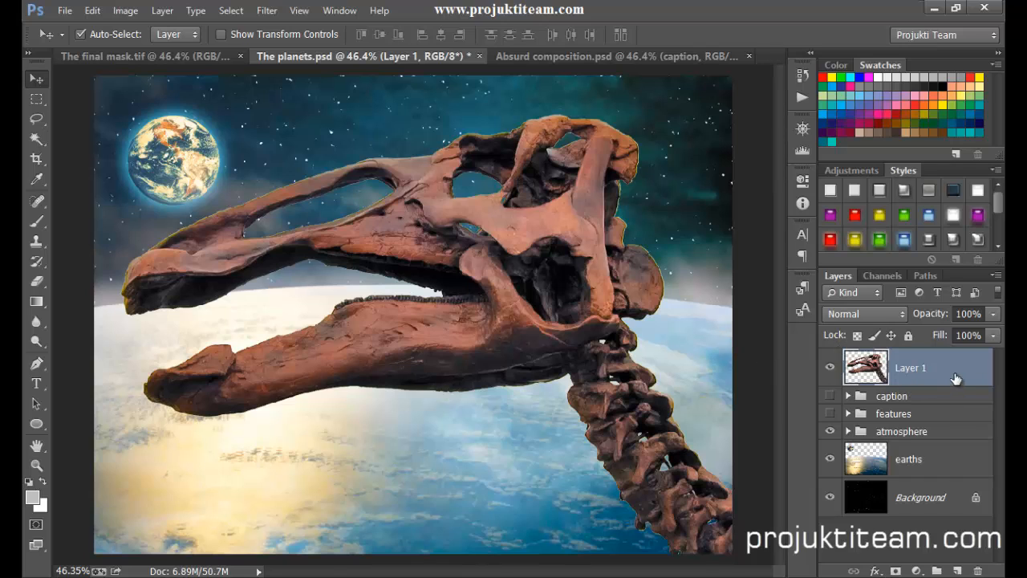
key("Delete")
In The final mask.tif, convert the background into an editable layer named Layer 0 and mask it with the active selection.
left_click(106, 57)
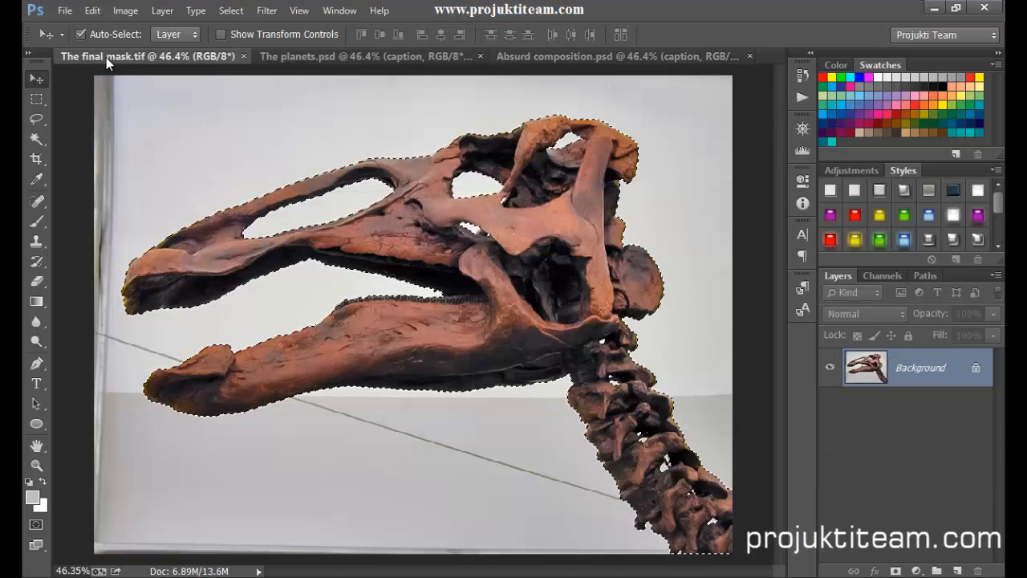
double_click(945, 382)
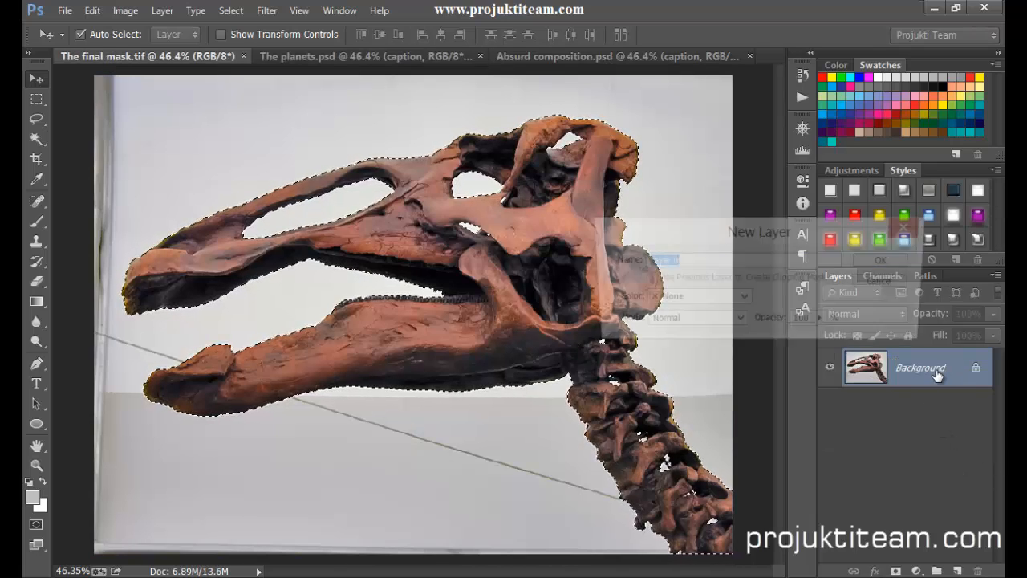
left_click(888, 260)
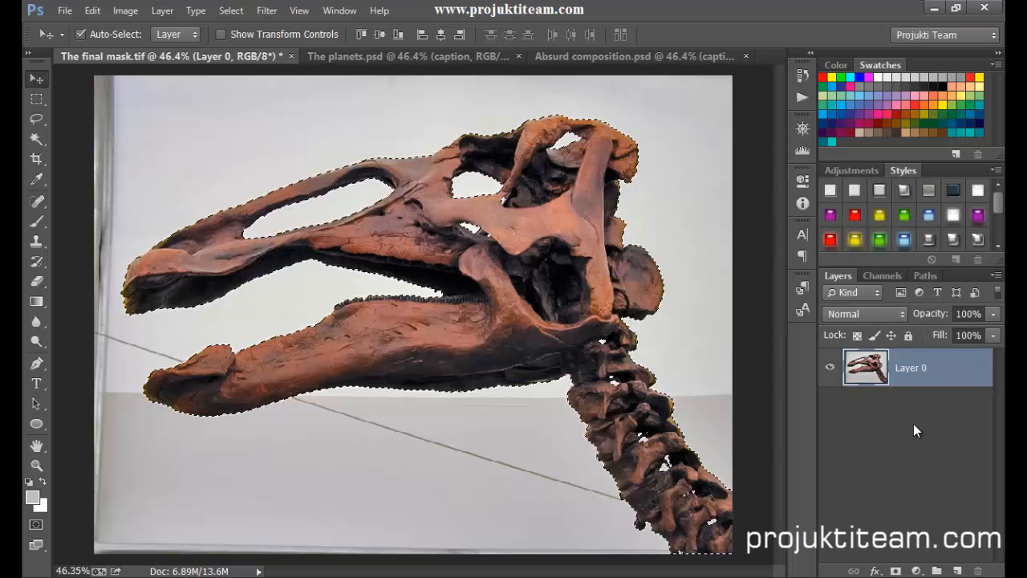
left_click(896, 571)
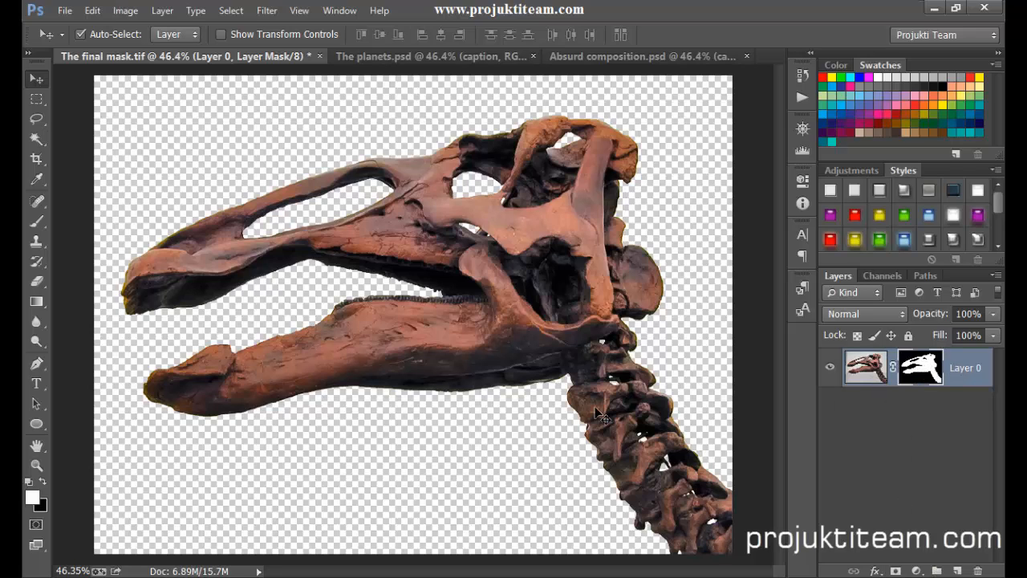
Duplicate the masked skull layer into The planets.psd and bring that document to the front.
right_click(982, 375)
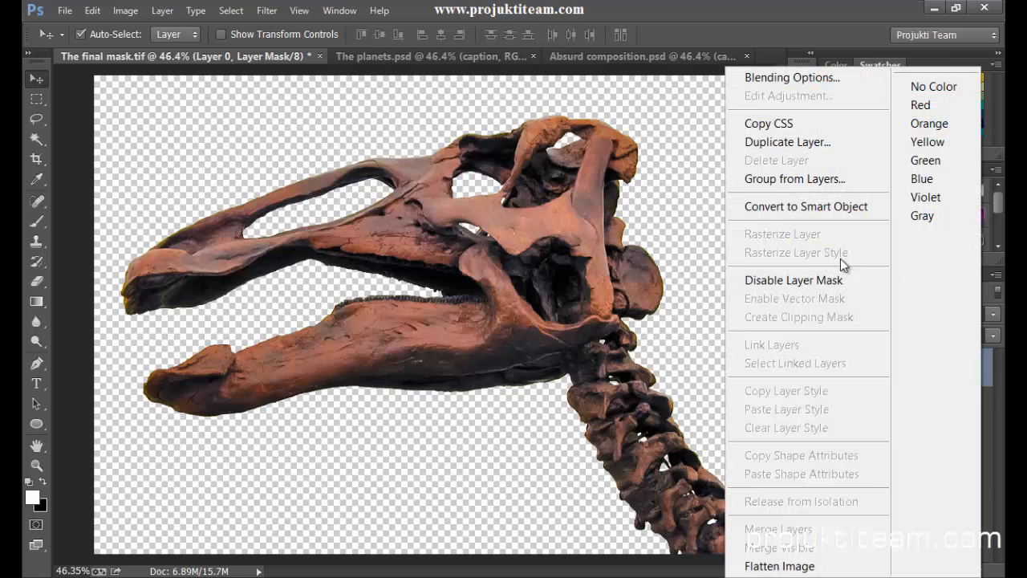
left_click(799, 142)
left_click(729, 311)
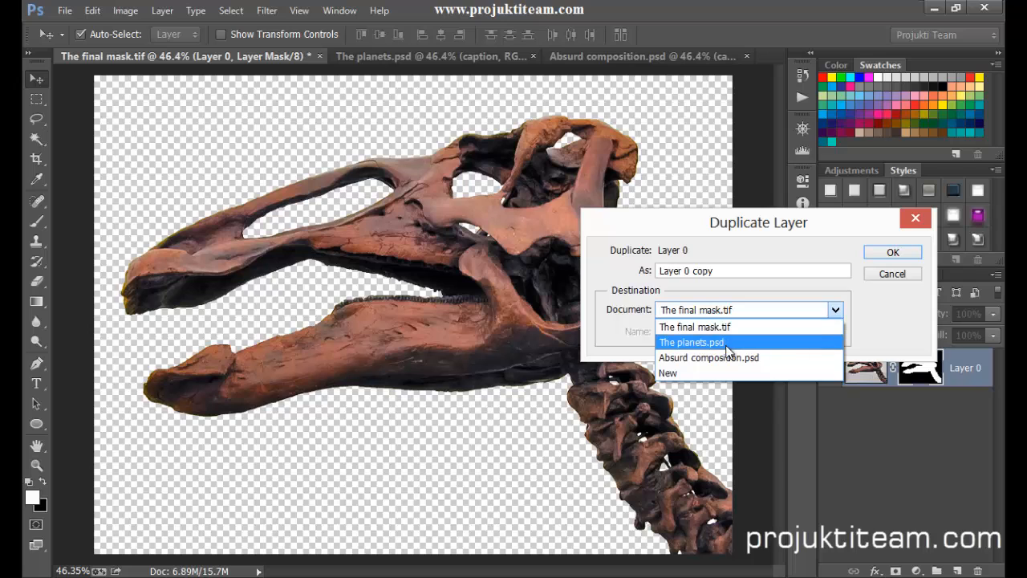
left_click(728, 343)
left_click(893, 254)
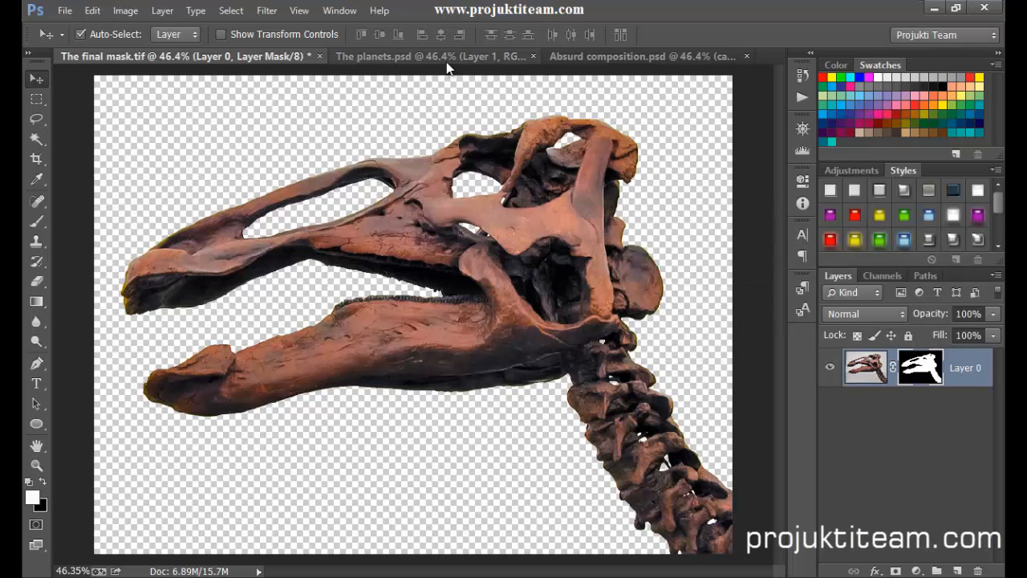
left_click(434, 56)
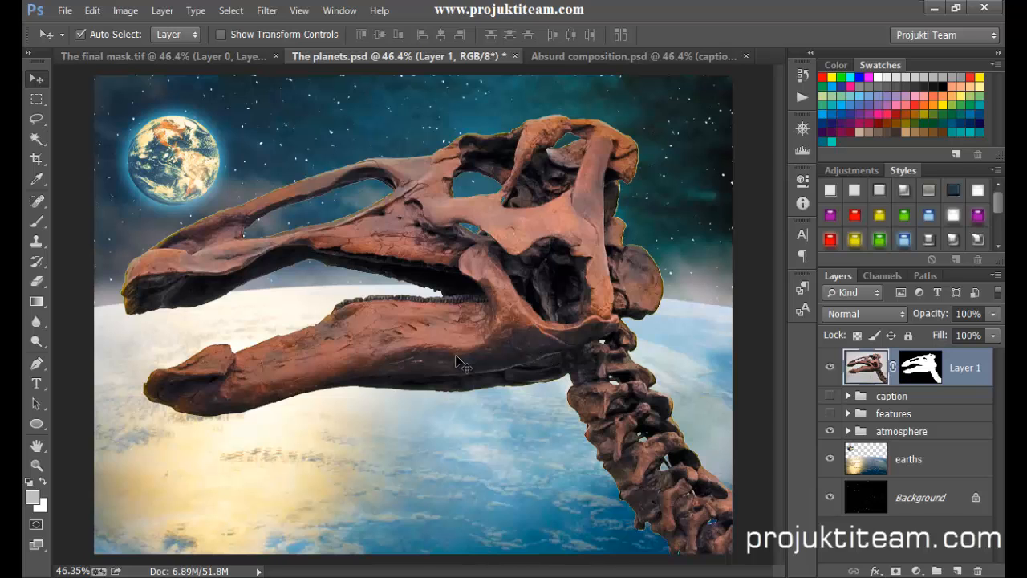
Draw a freehand Lasso selection around the interior holes of the skull and down through the gaps in the neck vertebrae.
key("ctrl+plus")
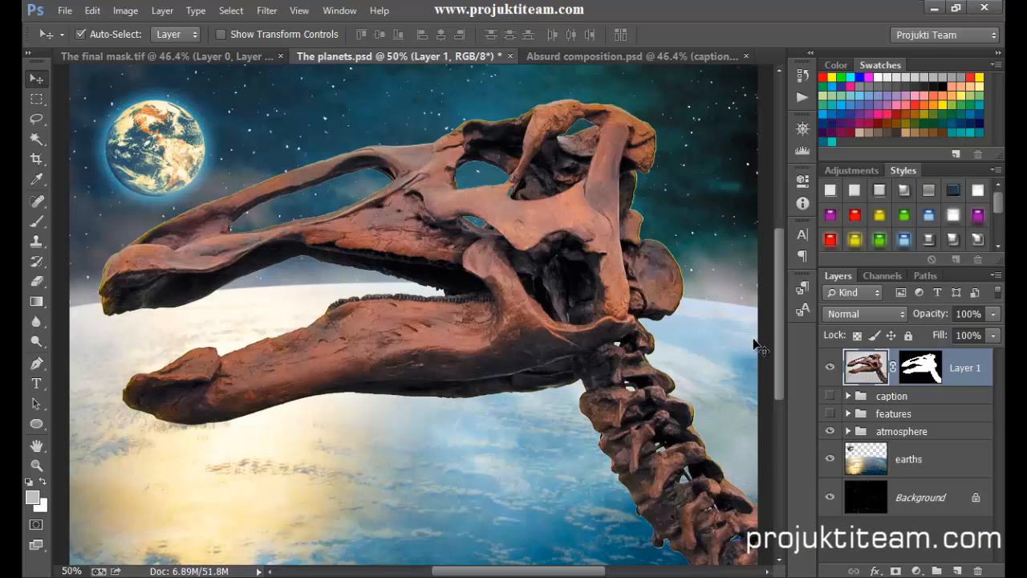
key("ctrl+0")
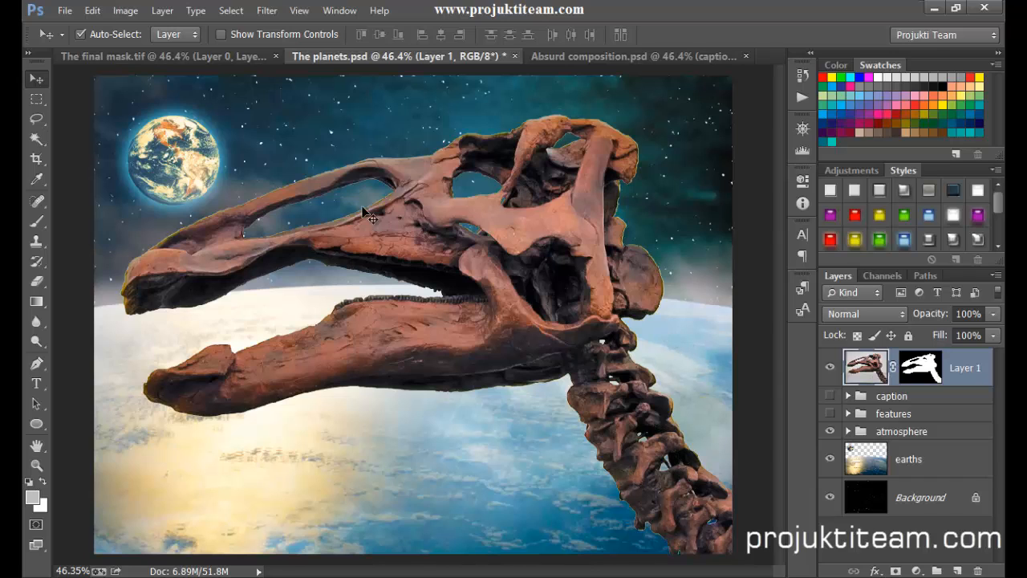
left_click(35, 120)
left_click(34, 120)
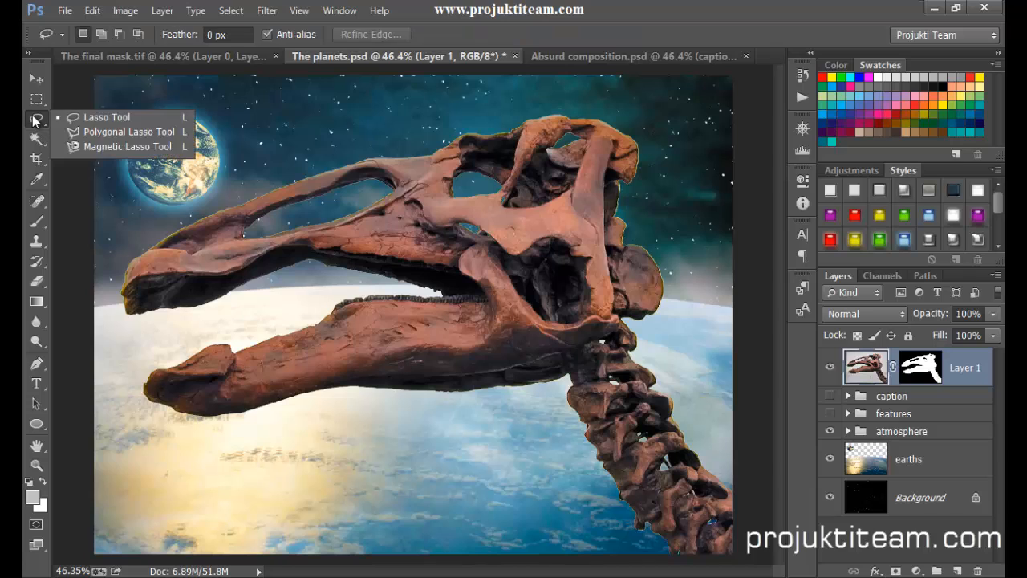
left_click(118, 122)
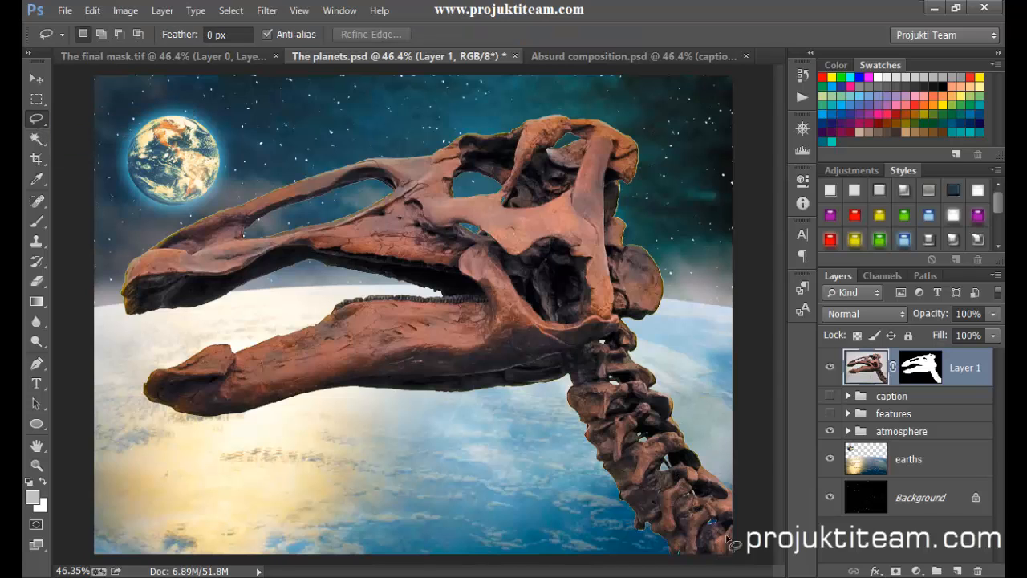
mouse_move(737, 518)
left_mouse_down()
mouse_move(653, 392)
mouse_move(632, 381)
mouse_move(601, 298)
mouse_move(579, 195)
mouse_move(597, 130)
mouse_move(561, 123)
mouse_move(446, 161)
mouse_move(438, 224)
mouse_move(478, 266)
mouse_move(562, 320)
mouse_move(551, 336)
mouse_move(587, 351)
mouse_move(599, 412)
mouse_move(684, 534)
left_mouse_up()
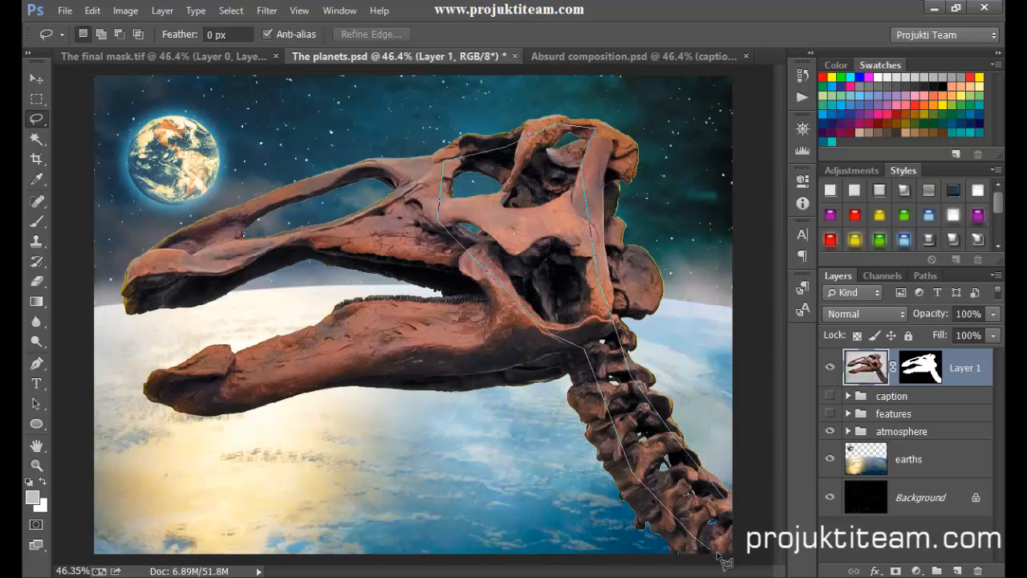
left_click_drag(751, 556, 752, 555)
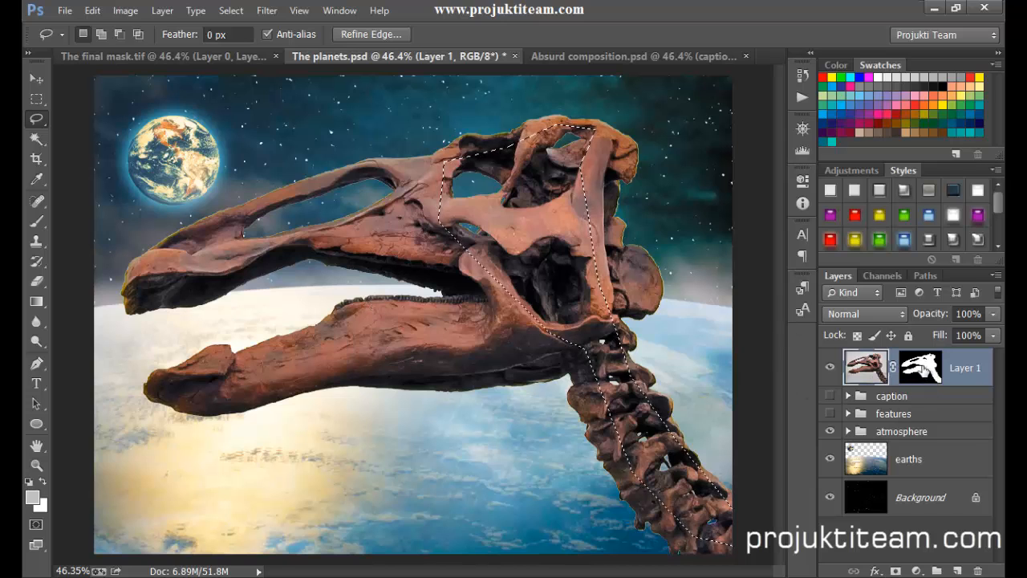
Apply the Minimum filter with a 1-pixel radius to the skull's layer mask inside the lassoed area.
left_click(921, 367)
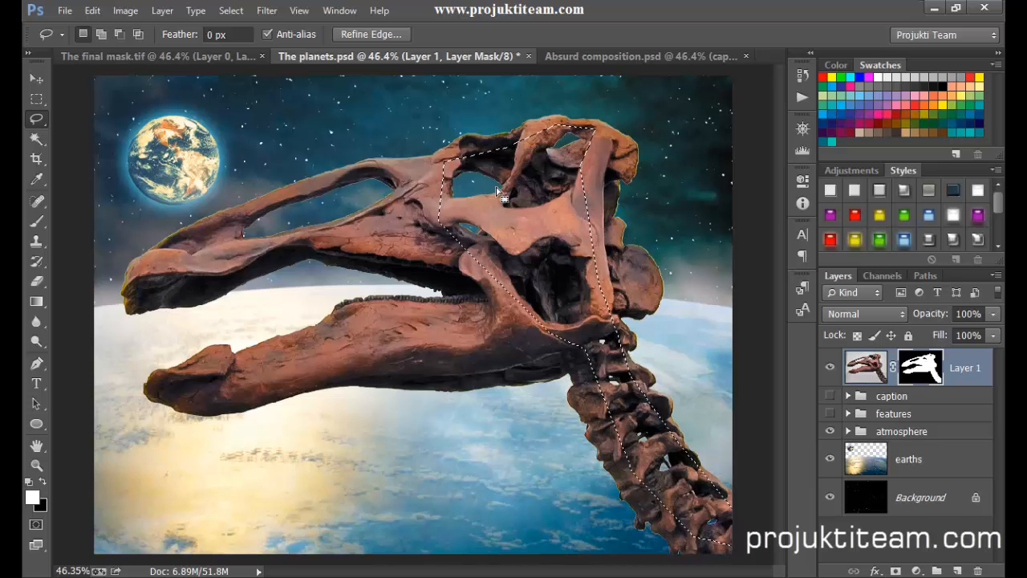
left_click(268, 11)
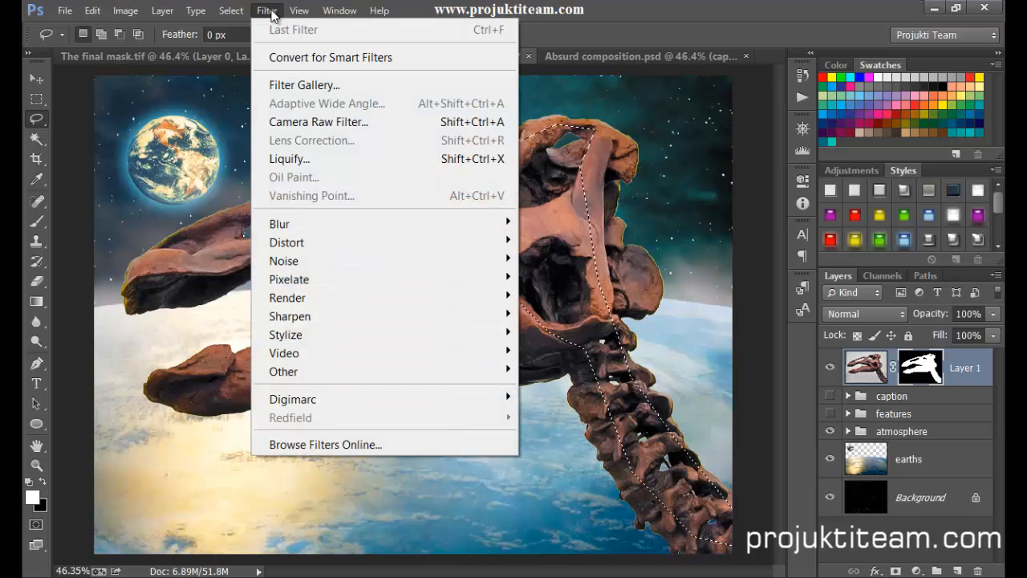
mouse_move(318, 373)
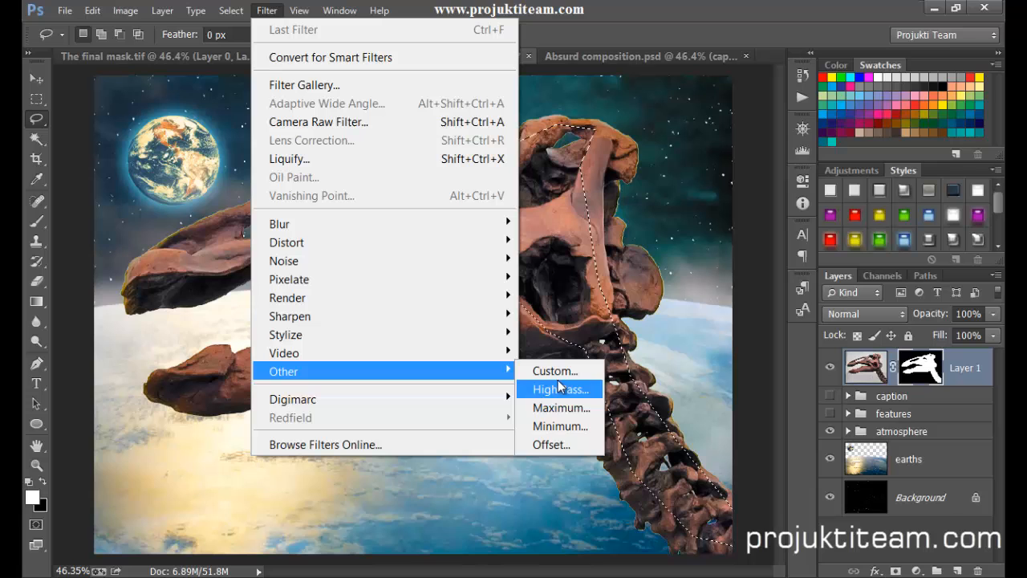
left_click(577, 426)
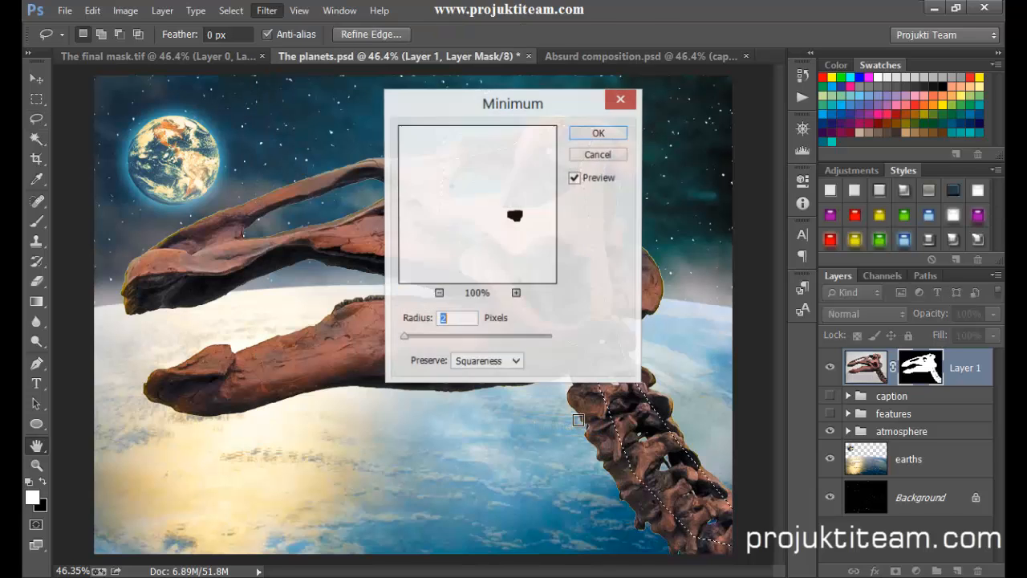
left_click_drag(501, 108, 857, 165)
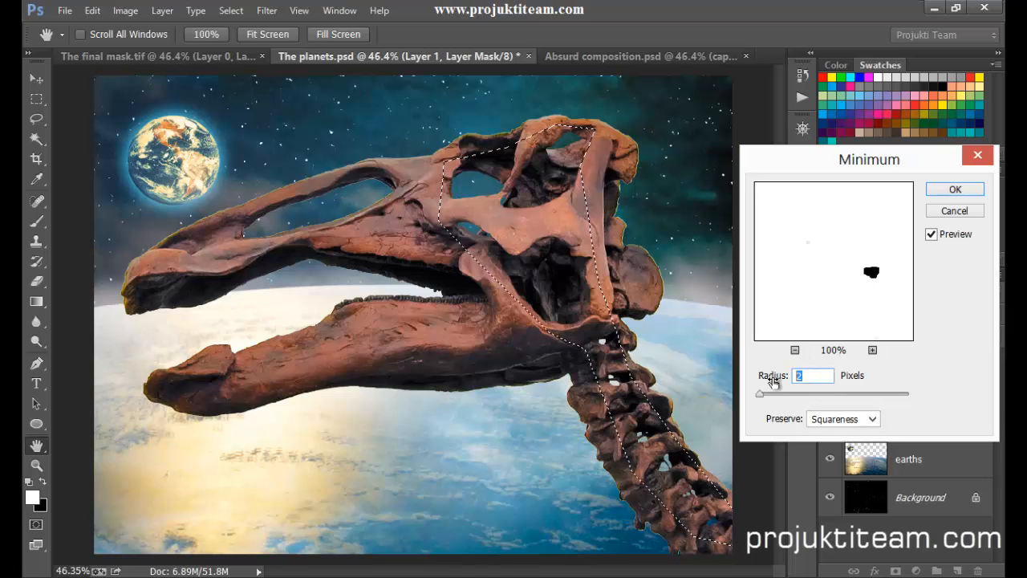
type("1")
left_click(868, 268)
left_click(956, 192)
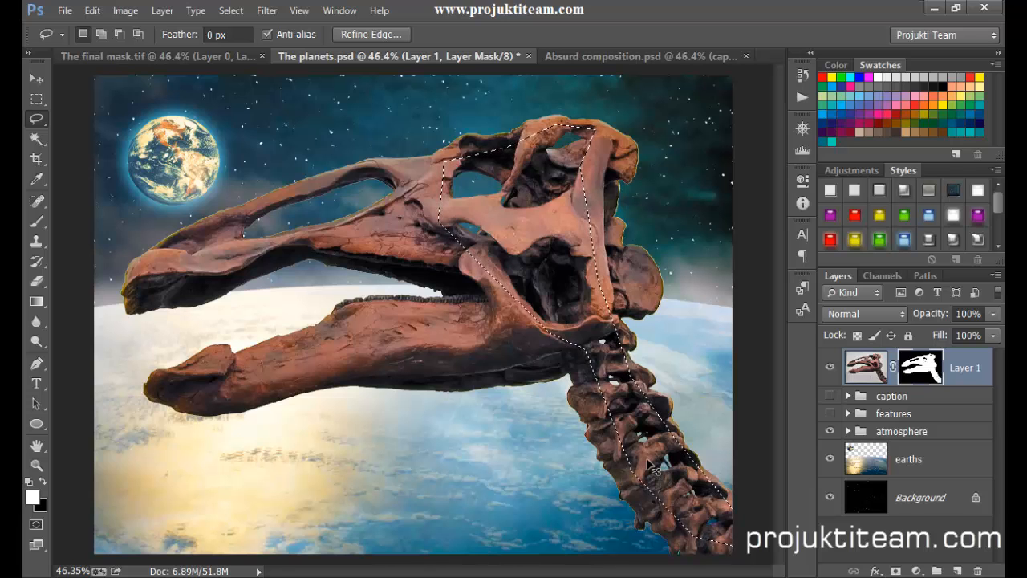
Examine the mask edges around the skull's interior holes and the neck vertebrae at 100% magnification.
key("ctrl+plus")
key("ctrl+plus")
key("ctrl+plus")
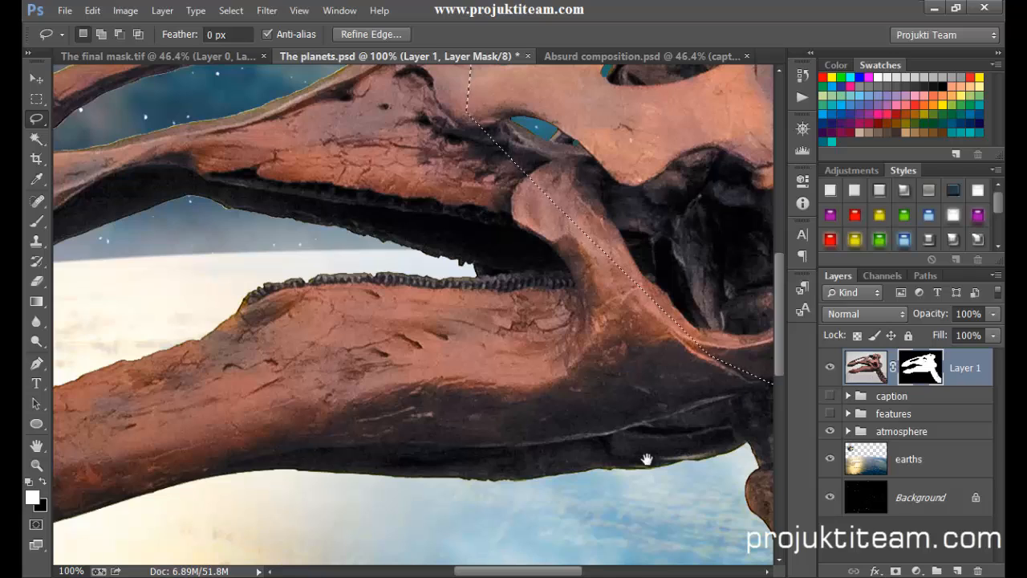
left_click_drag(571, 92, 519, 369)
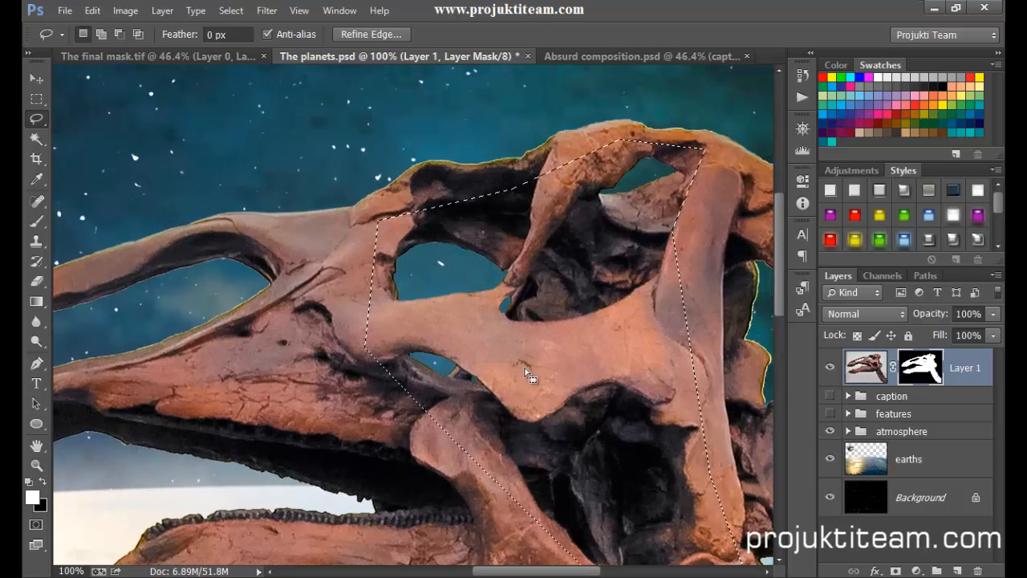
left_click_drag(635, 431, 510, 178)
left_click_drag(644, 511, 576, 319)
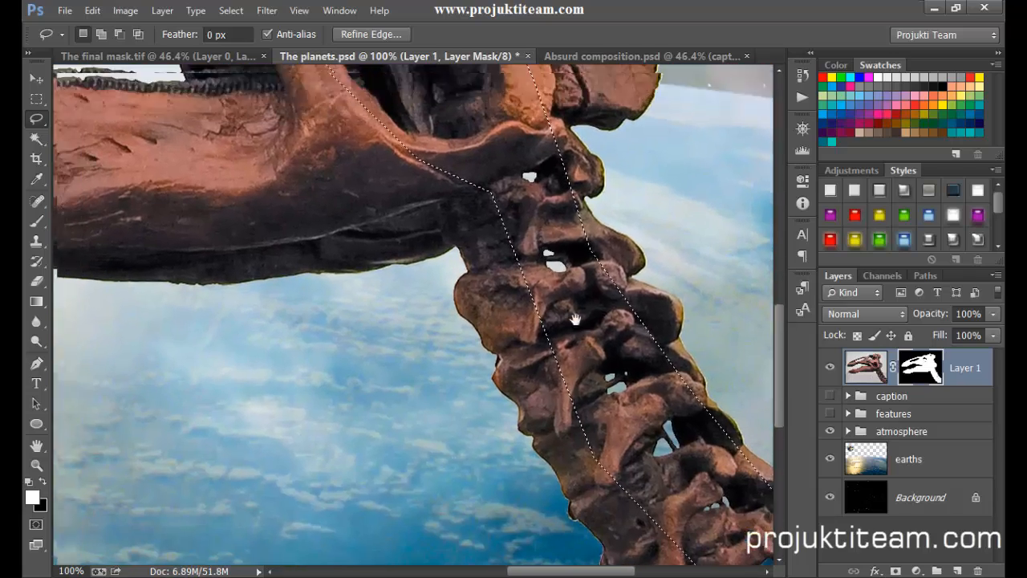
left_click_drag(491, 128, 587, 418)
left_click_drag(474, 230, 475, 345)
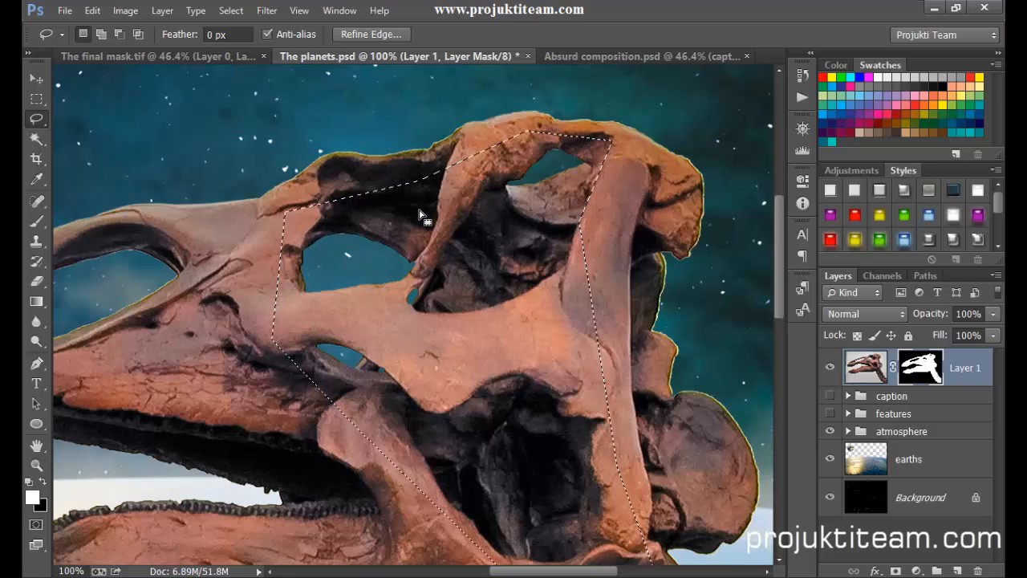
Invert the selection and apply a Gaussian Blur with a radius of 2.0 pixels to the mask's outer edges.
left_click(231, 11)
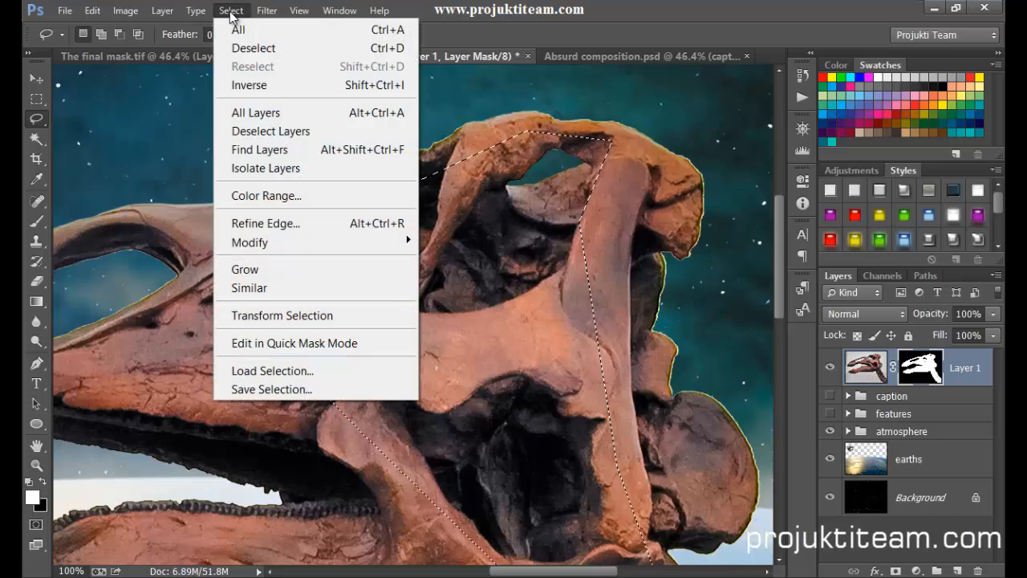
left_click(256, 89)
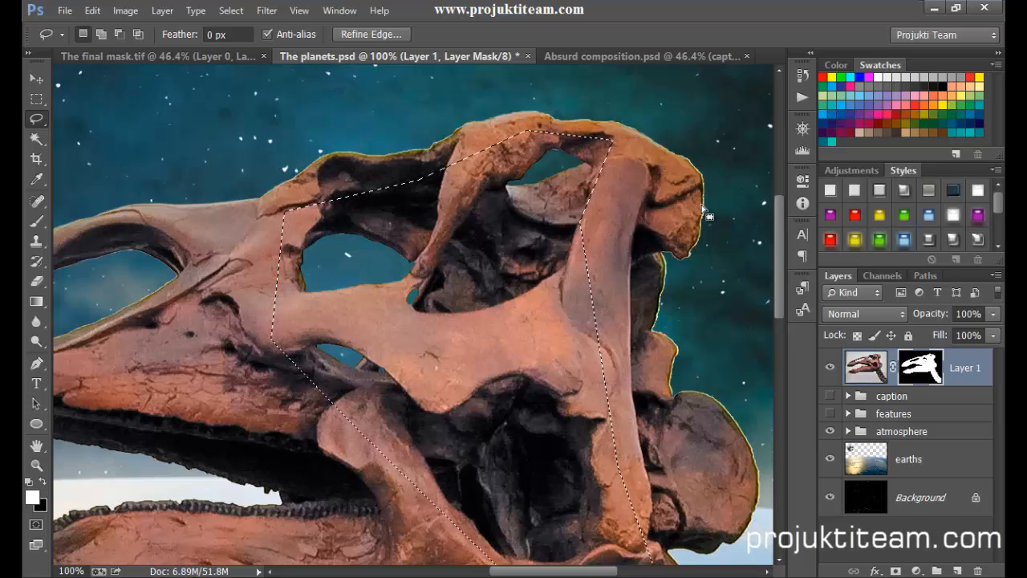
left_click(268, 11)
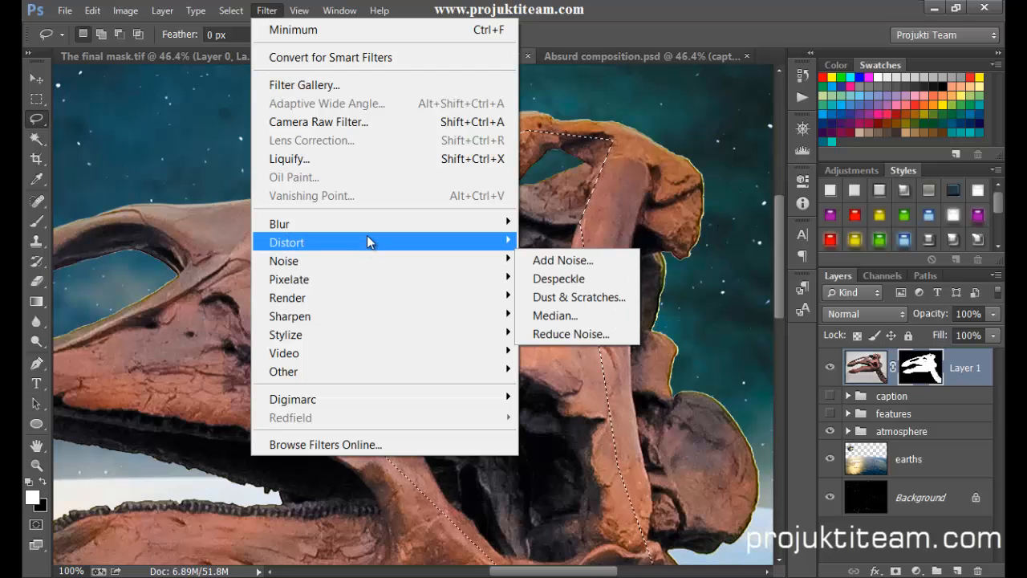
mouse_move(359, 224)
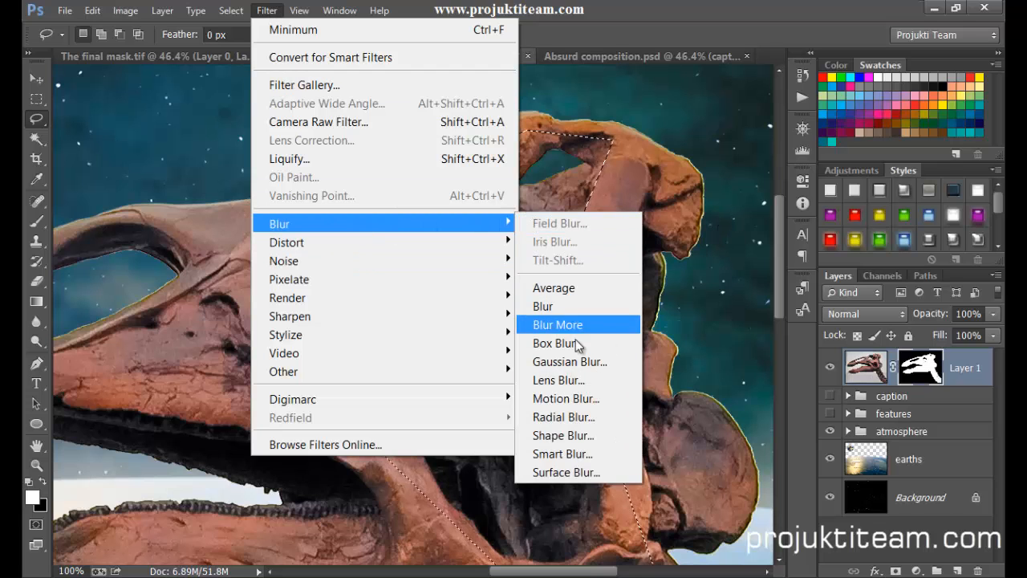
left_click(586, 360)
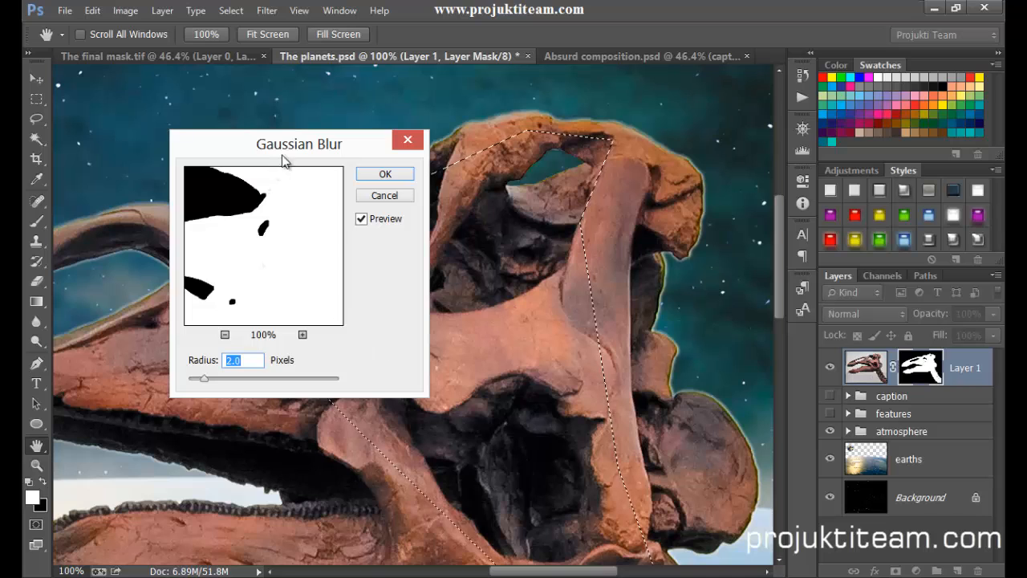
left_click_drag(288, 146, 833, 129)
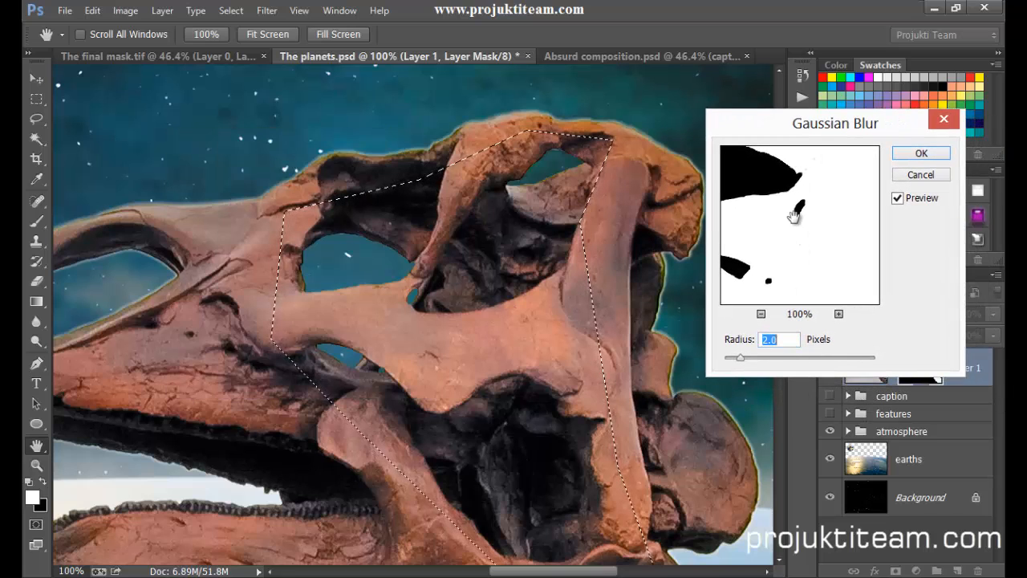
left_click_drag(844, 130, 915, 140)
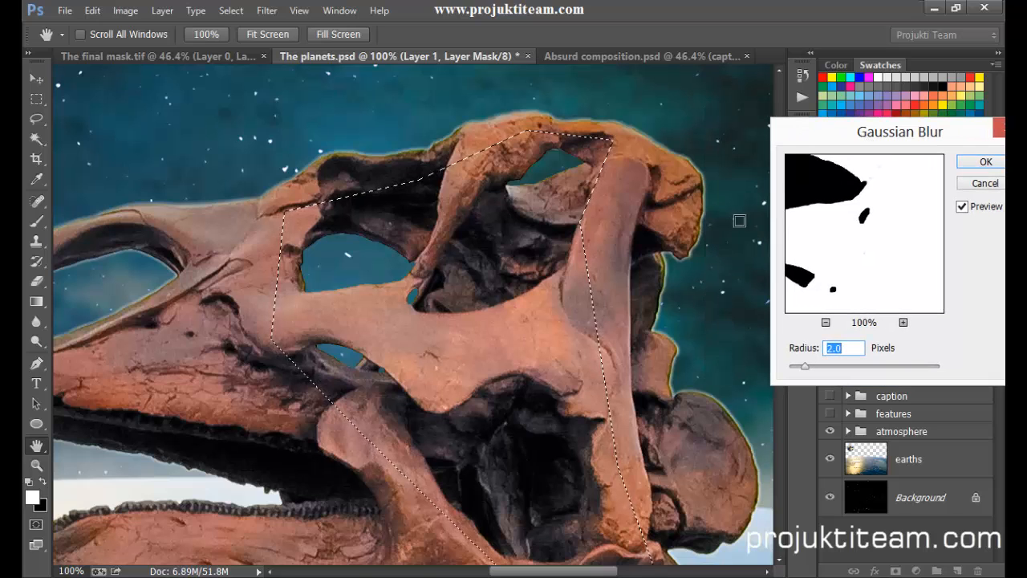
left_click(992, 162)
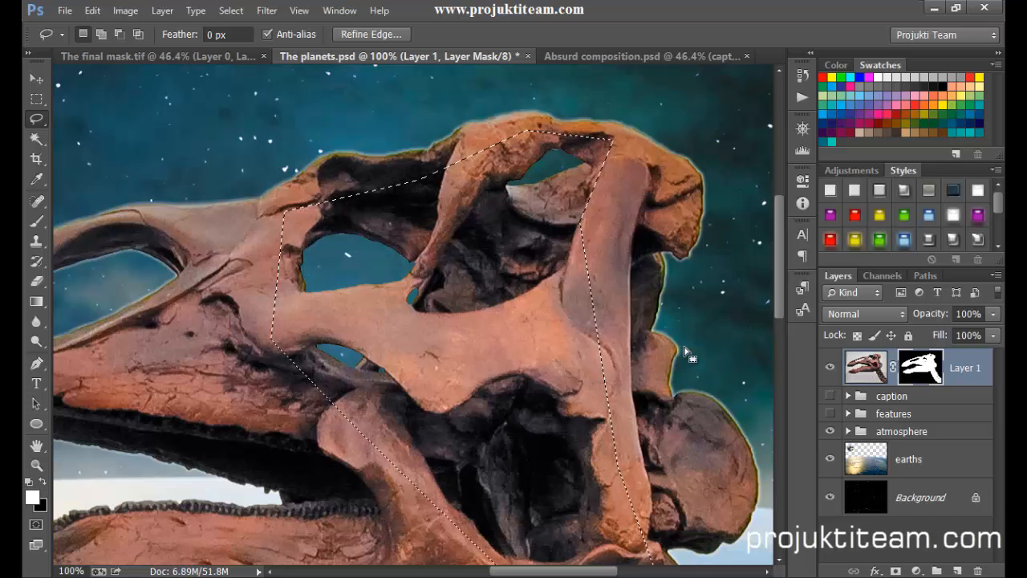
Open a Levels adjustment on the skull's layer mask and raise the black input level to 200.
key("ctrl+l")
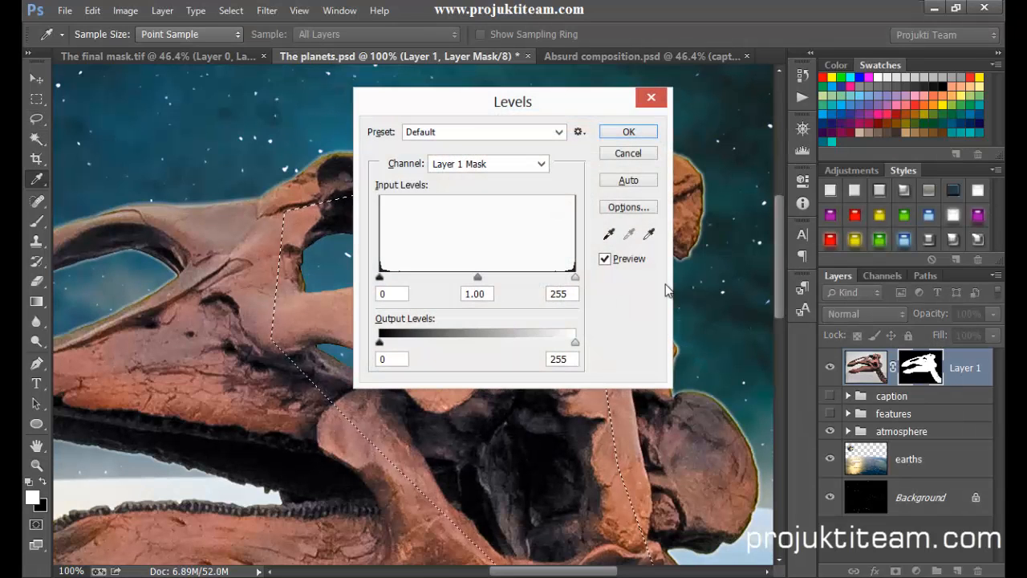
left_click_drag(507, 110, 863, 175)
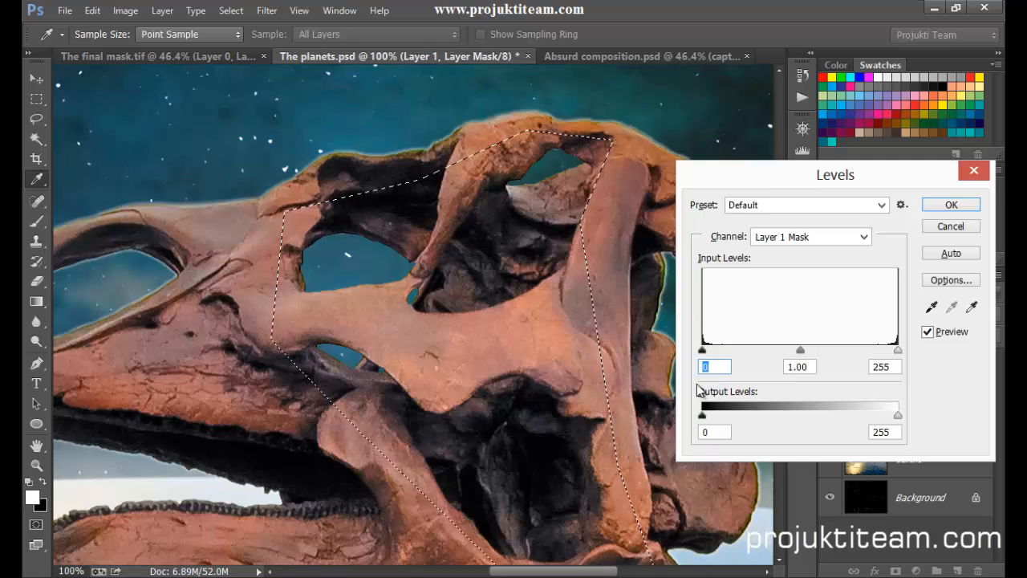
left_click_drag(853, 179, 919, 179)
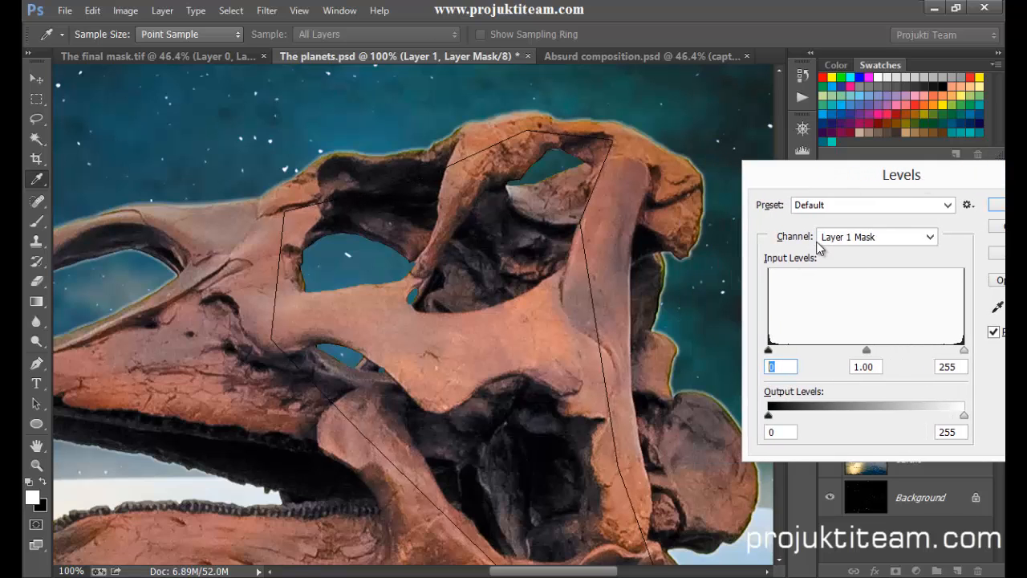
key("shift+Up")
key("shift+Up")
key("shift+Up")
key("shift+Up")
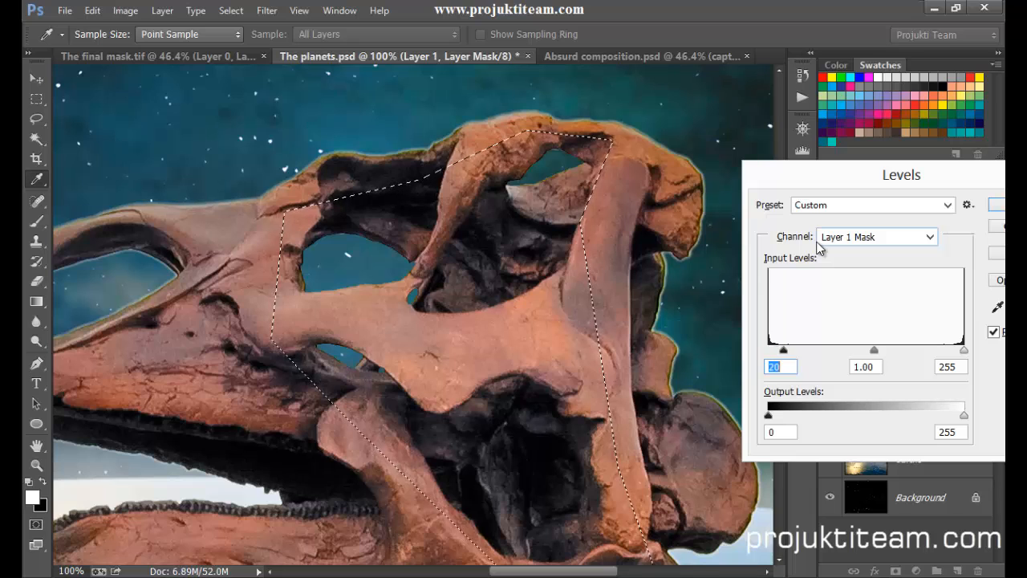
key("shift+Up")
key("shift+Up")
key("shift+Up")
key("shift+Up")
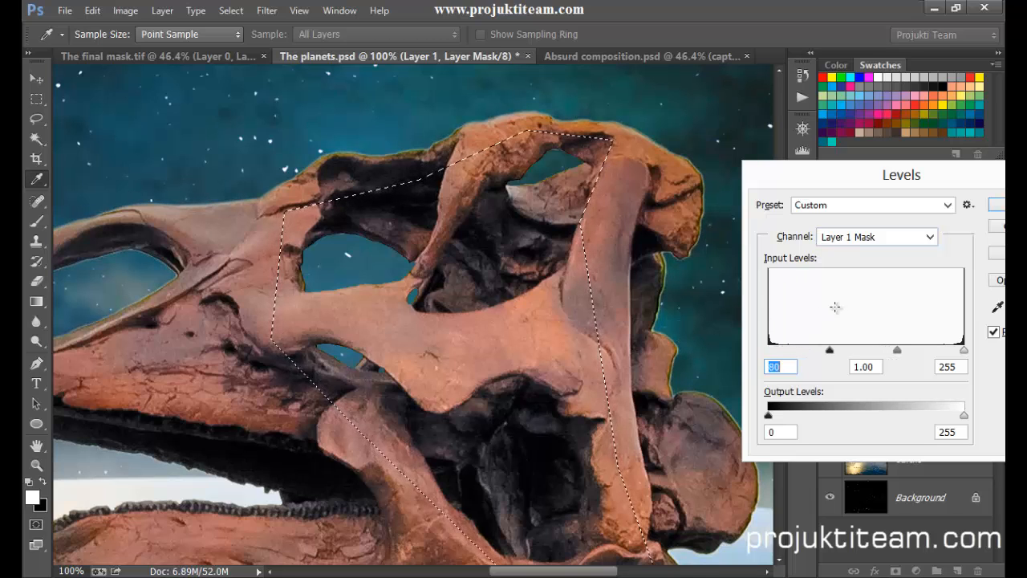
key("shift+Up")
key("shift+Up")
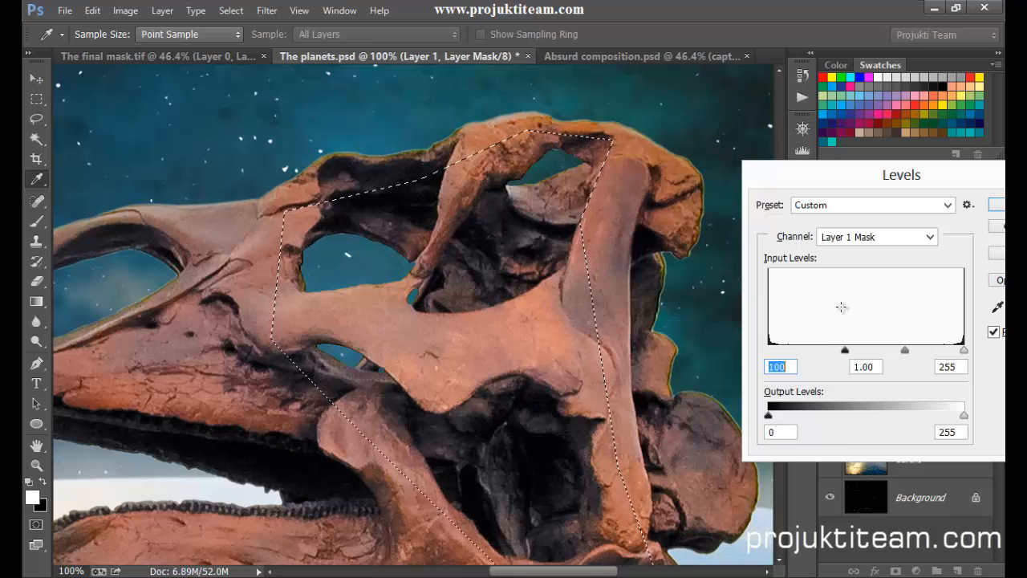
key("shift+Up")
key("shift+Up")
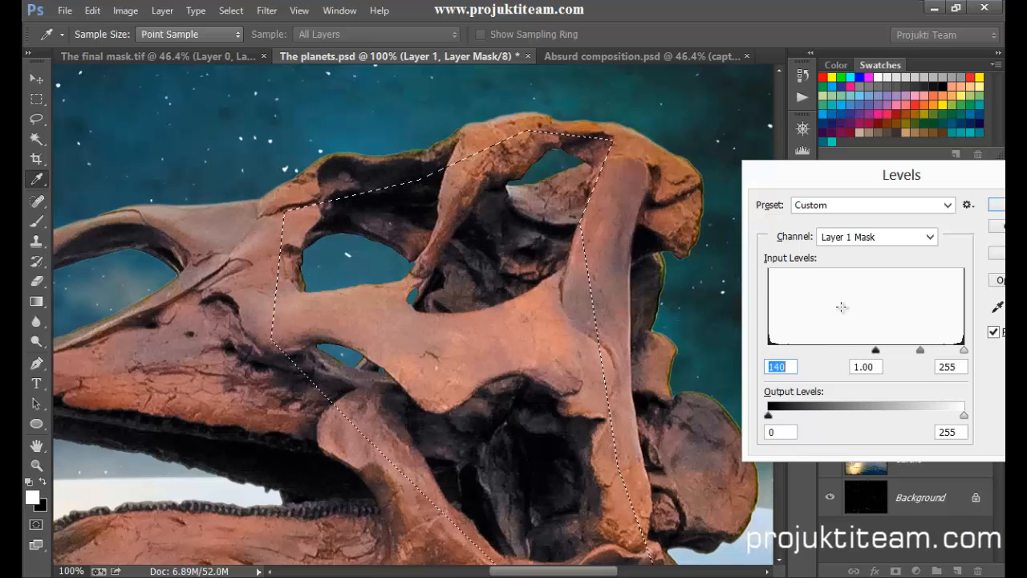
key("shift+Up")
key("shift+Up")
key("shift+Up")
key("shift+Up")
key("shift+Up")
key("shift+Up")
key("shift+Up")
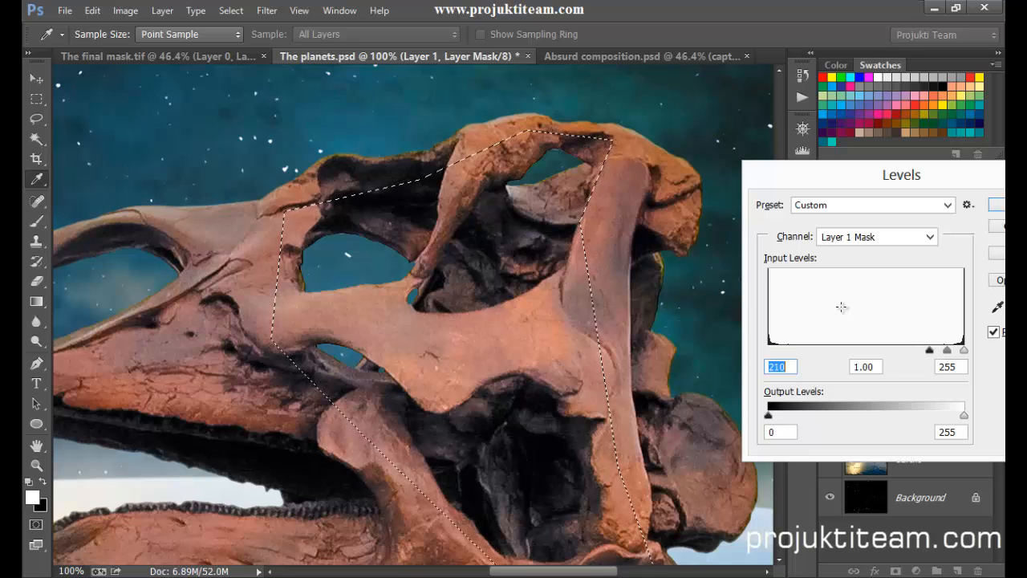
key("shift+Down")
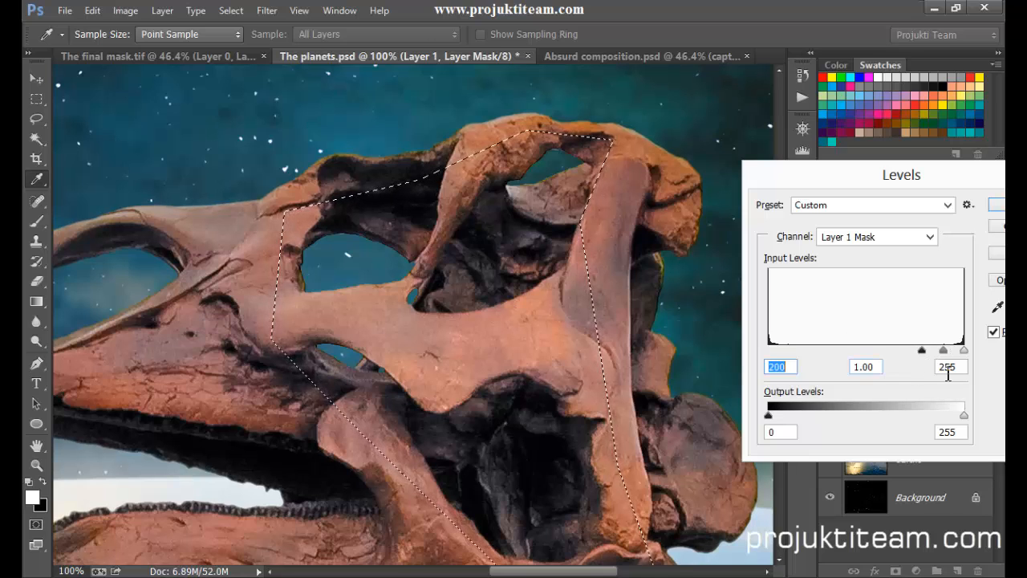
Lower the white input level to 235 and apply the Levels adjustment to the mask.
key("Tab")
key("Tab")
key("Down")
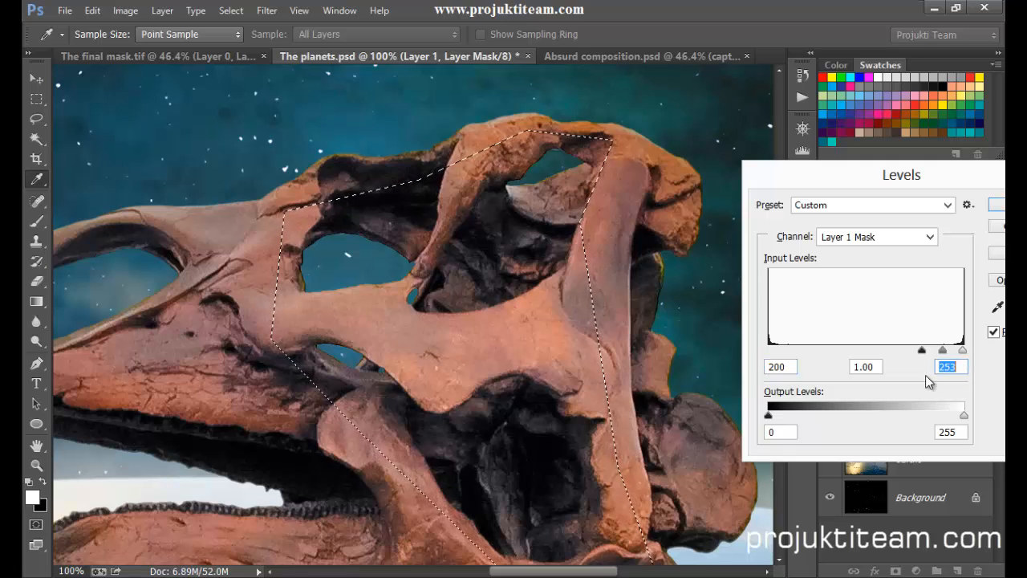
key("Up")
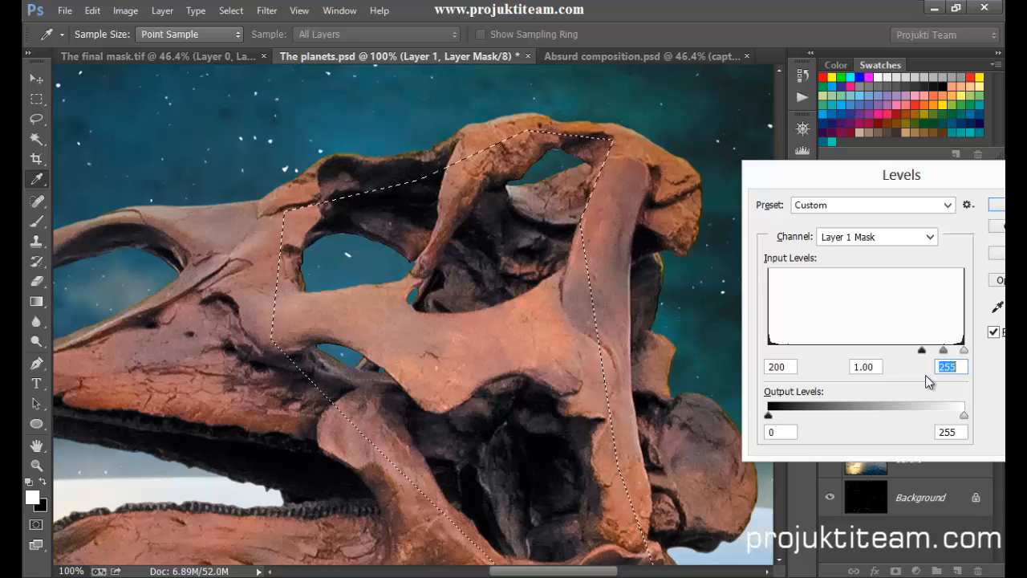
key("shift+Down")
key("shift+Down")
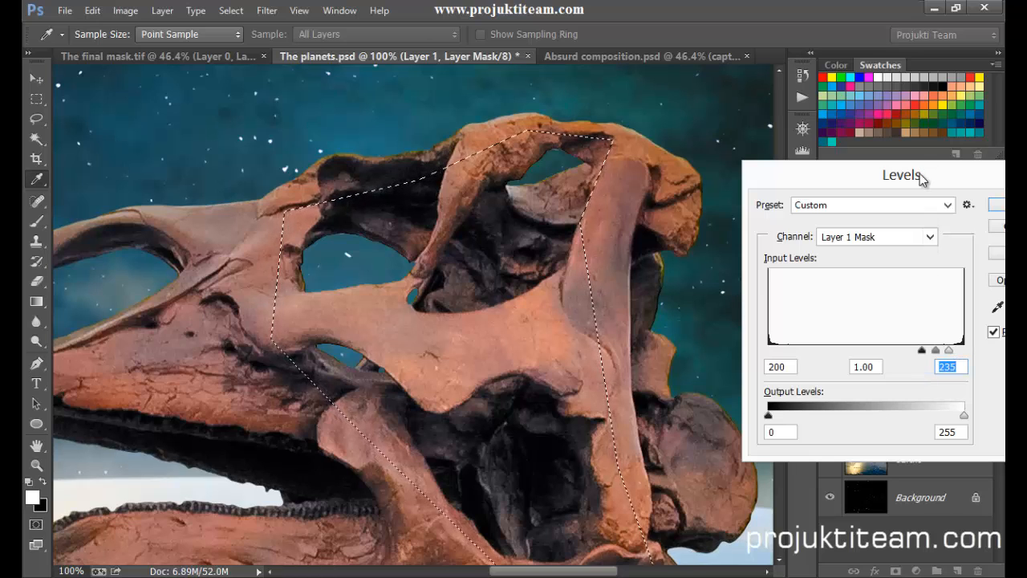
left_click_drag(914, 180, 748, 184)
left_click(851, 209)
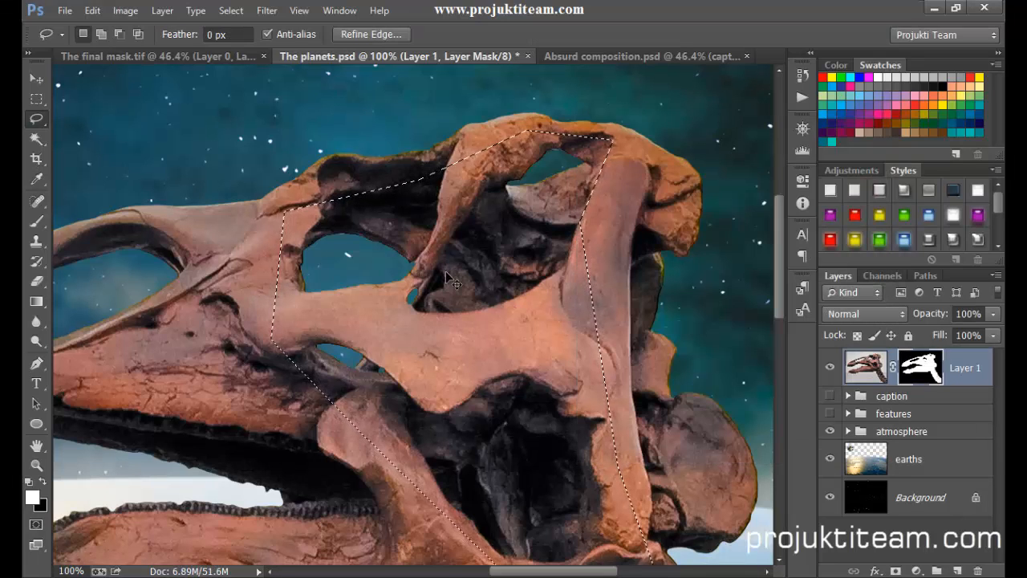
Clear the selection and make the features group visible, leaving the caption group hidden after a brief preview.
key("ctrl+0")
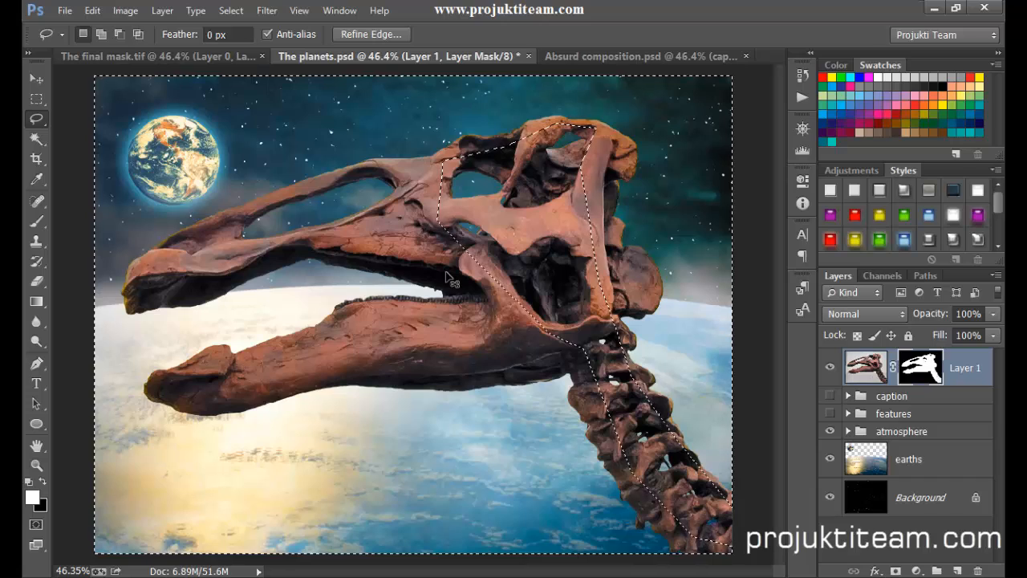
key("ctrl+d")
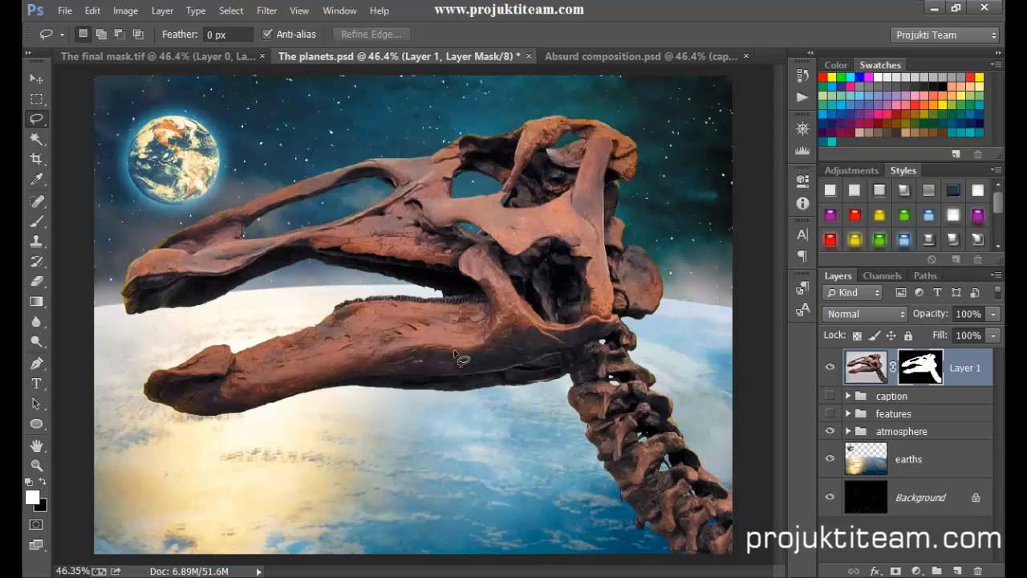
left_click(830, 414)
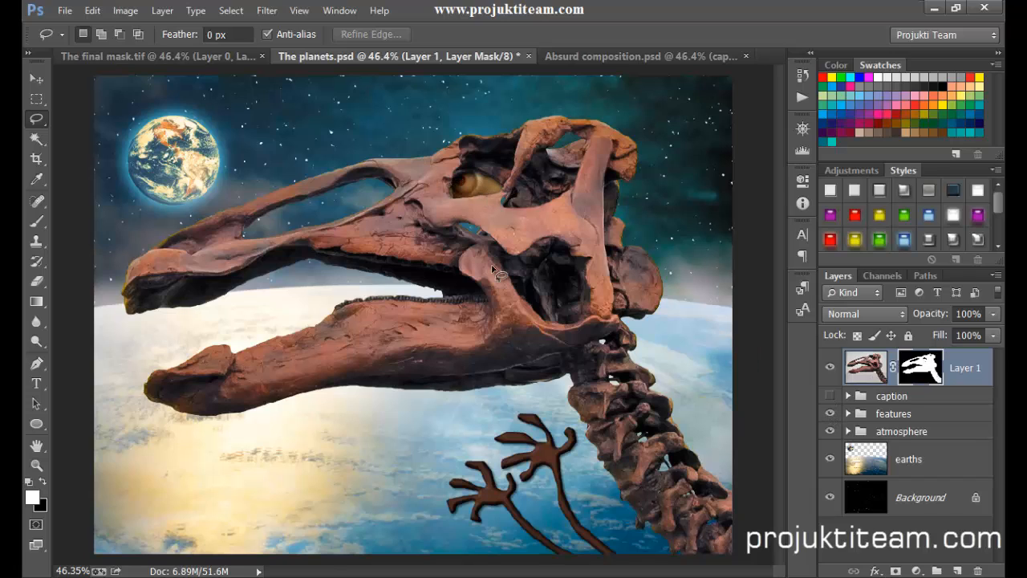
left_click(847, 413)
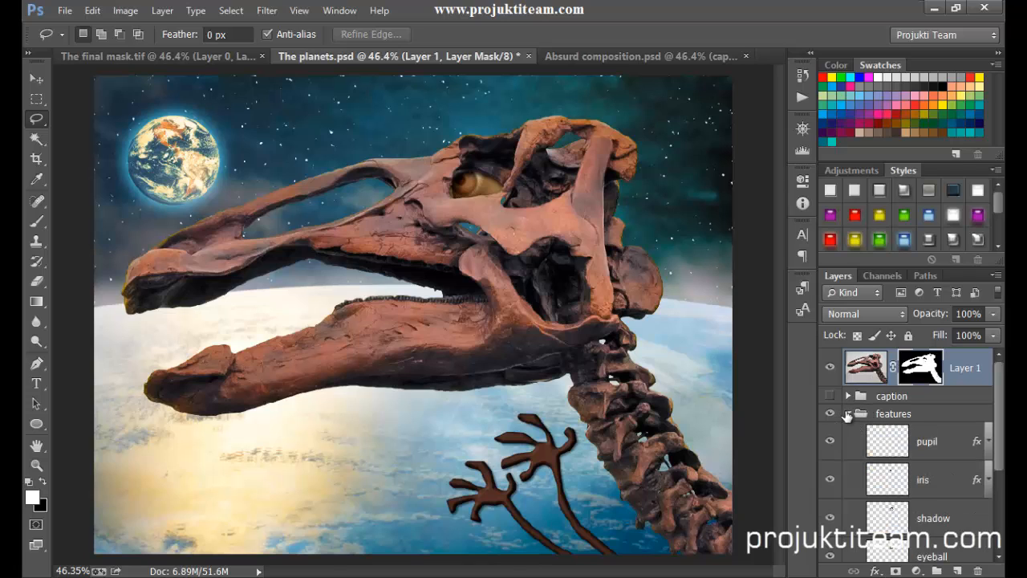
left_click(849, 413)
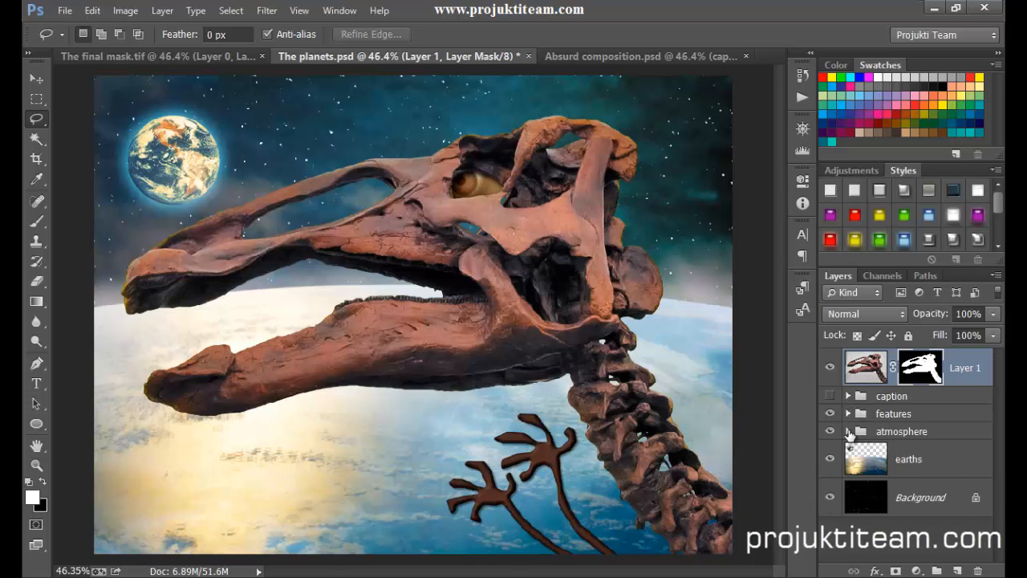
left_click(830, 395)
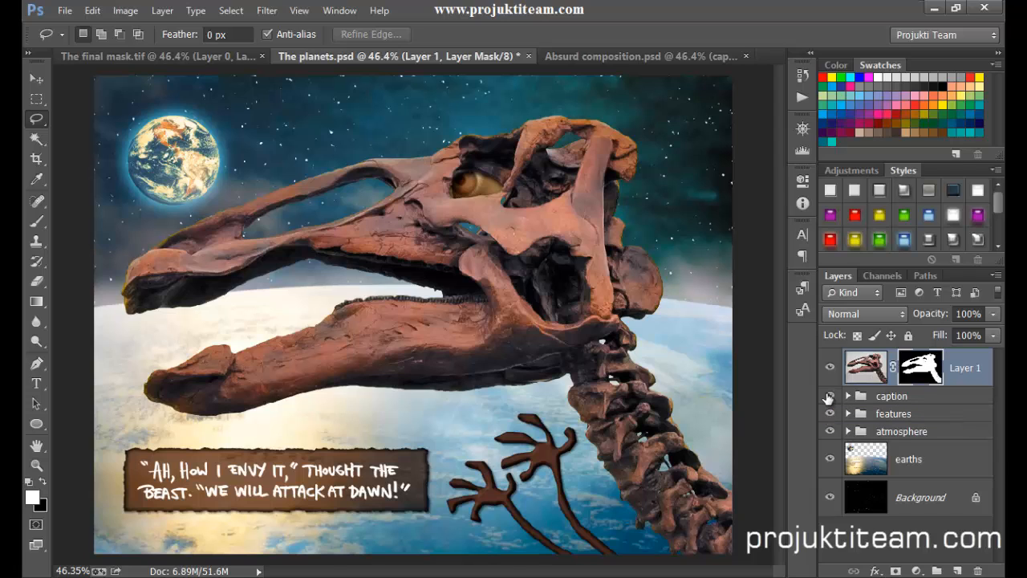
left_click(830, 395)
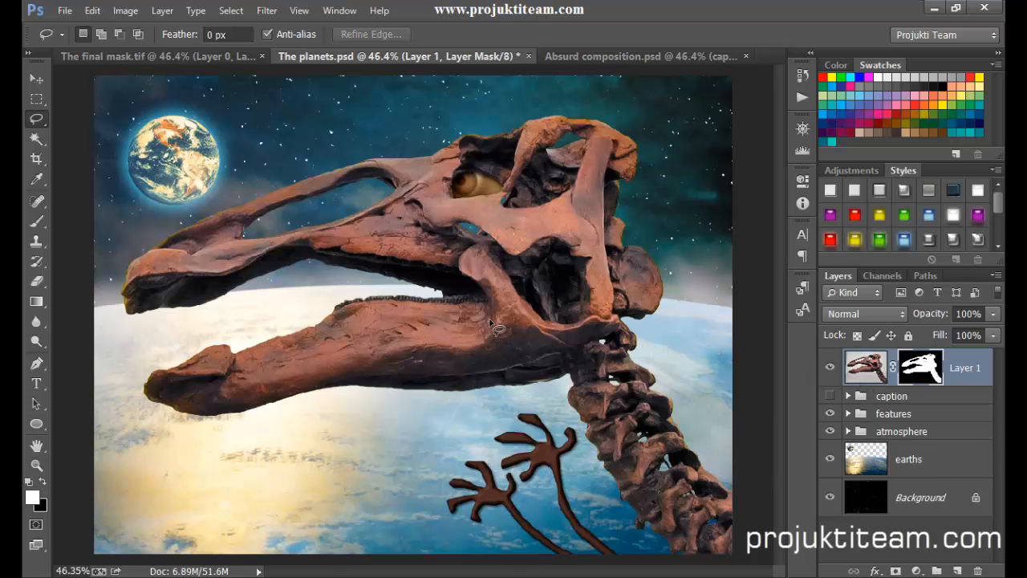
Make the skull image of Layer 1 active instead of its layer mask.
key("alt+bracketleft")
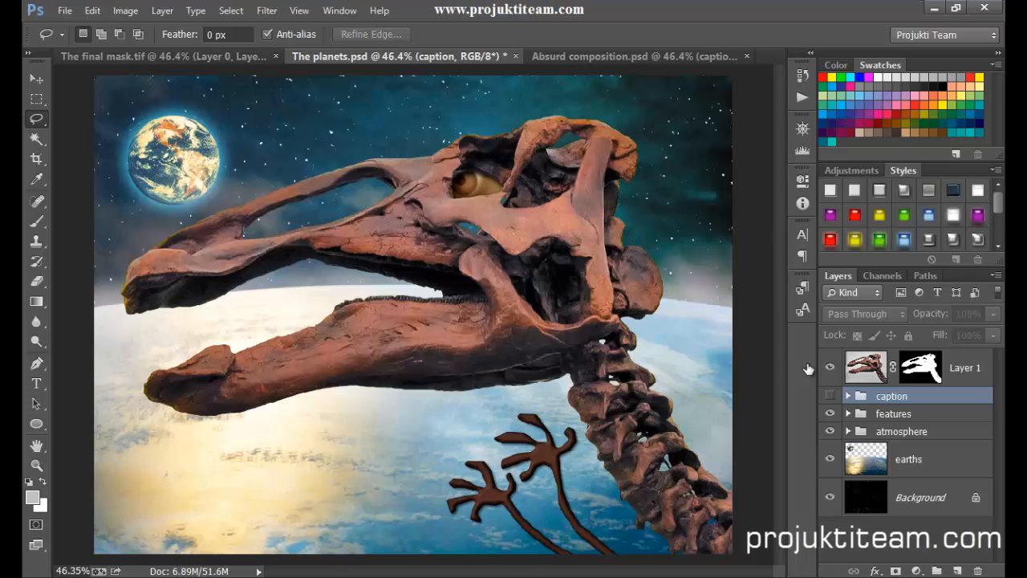
left_click(865, 370)
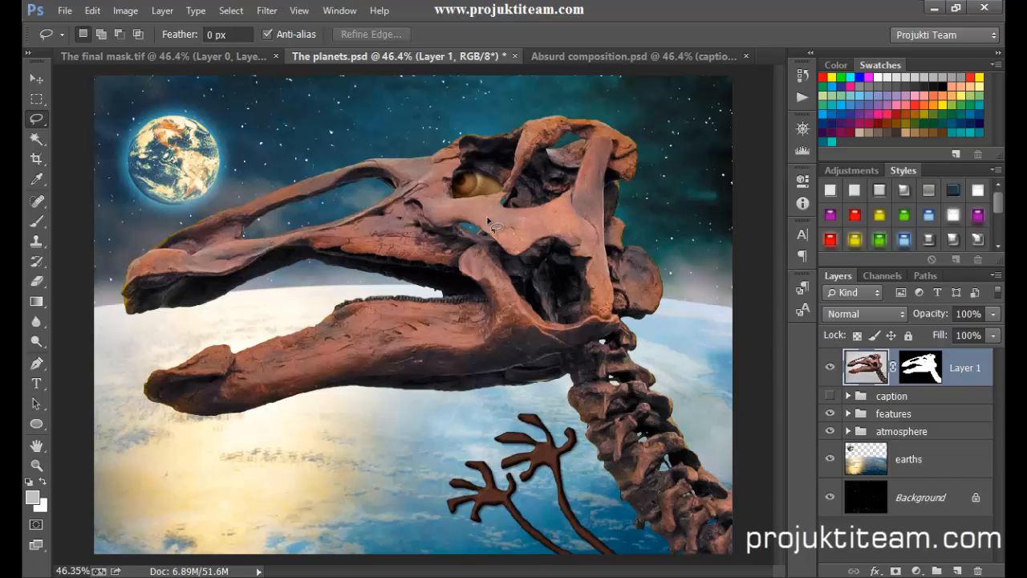
double_click(867, 371)
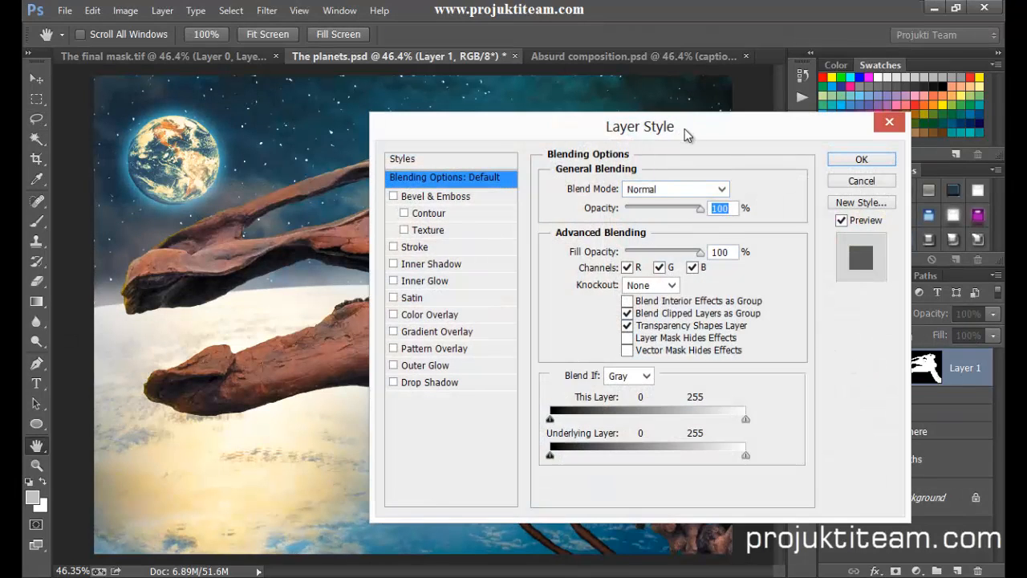
left_click_drag(685, 128, 839, 161)
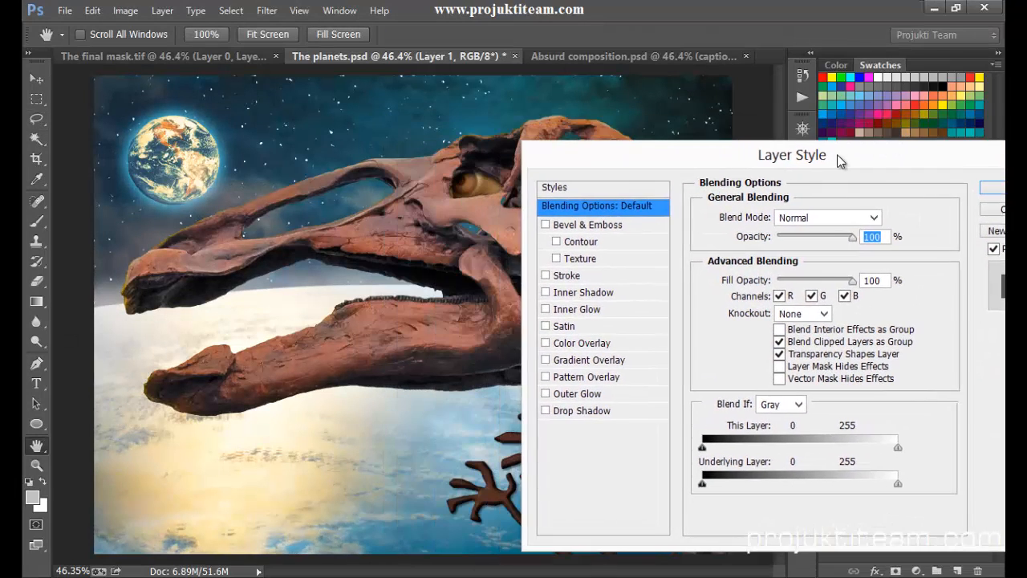
left_click(864, 221)
left_click(712, 234)
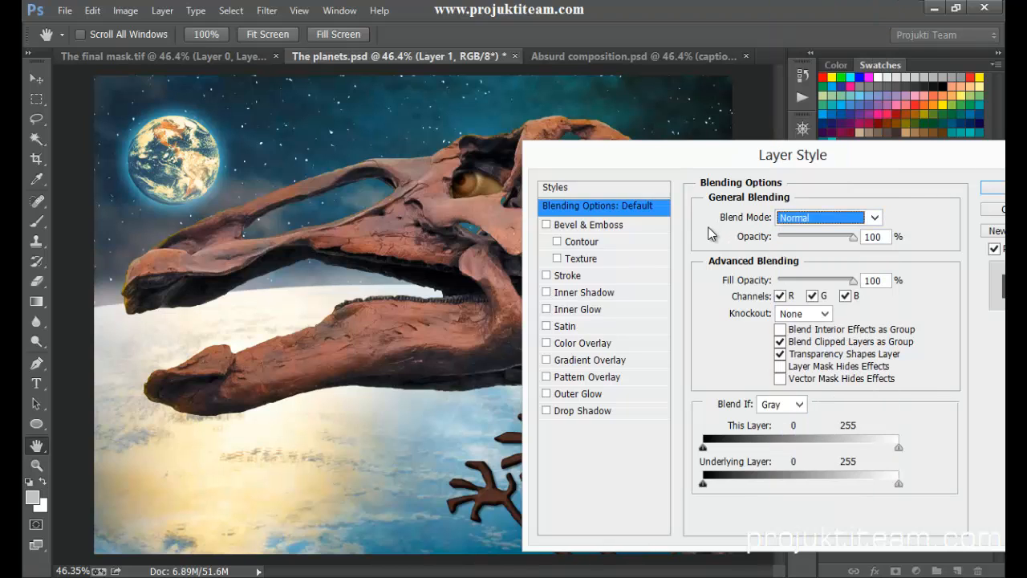
left_click_drag(759, 160, 610, 146)
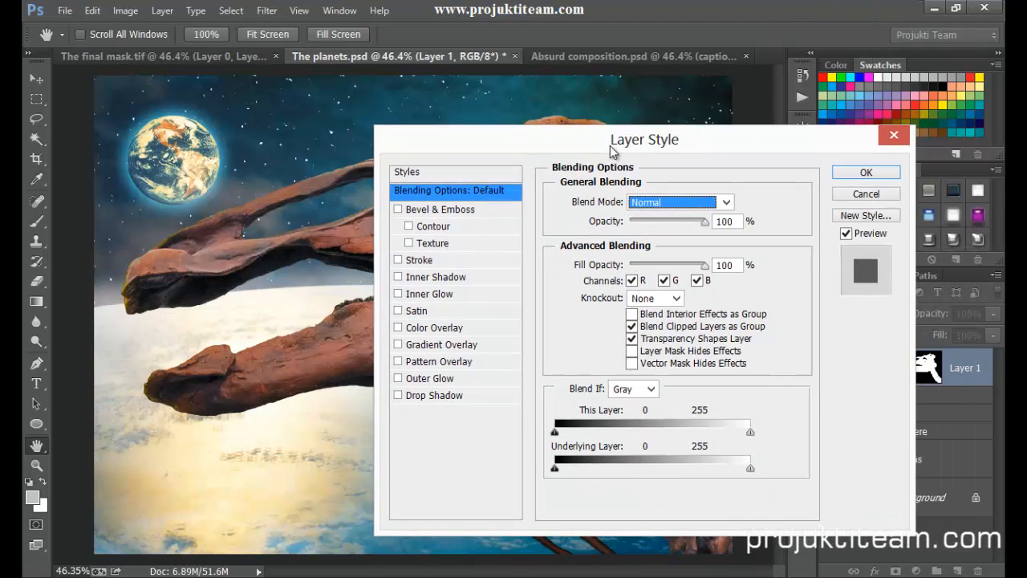
left_click(867, 194)
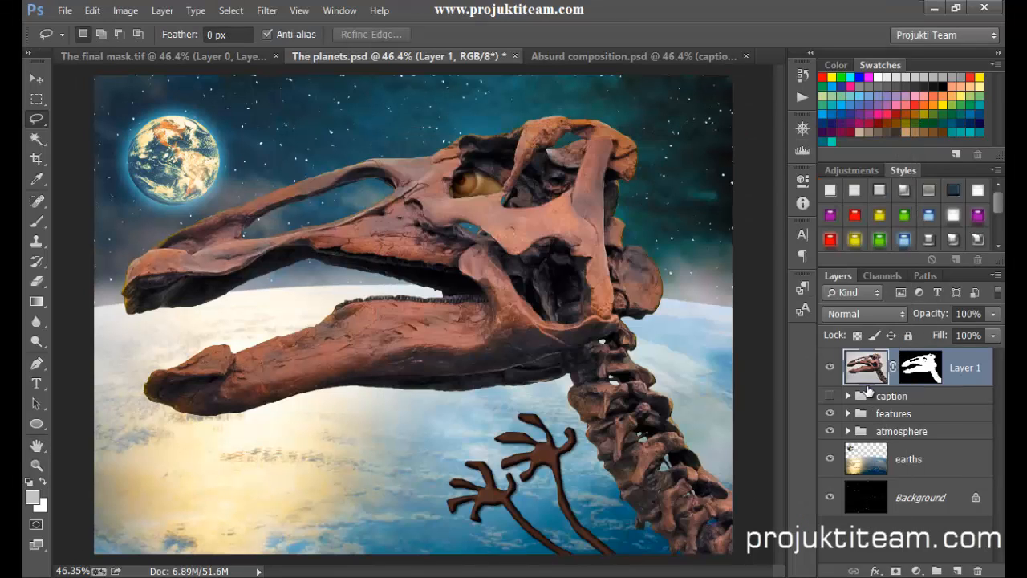
Add a Gradient Overlay to Layer 1 and set its blend mode to Multiply.
left_click(876, 571)
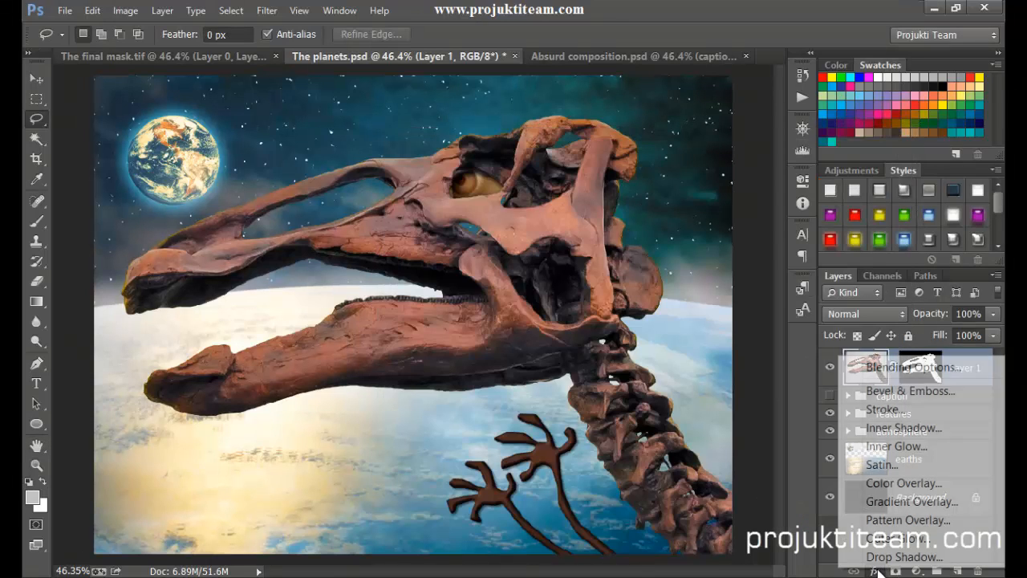
left_click(930, 504)
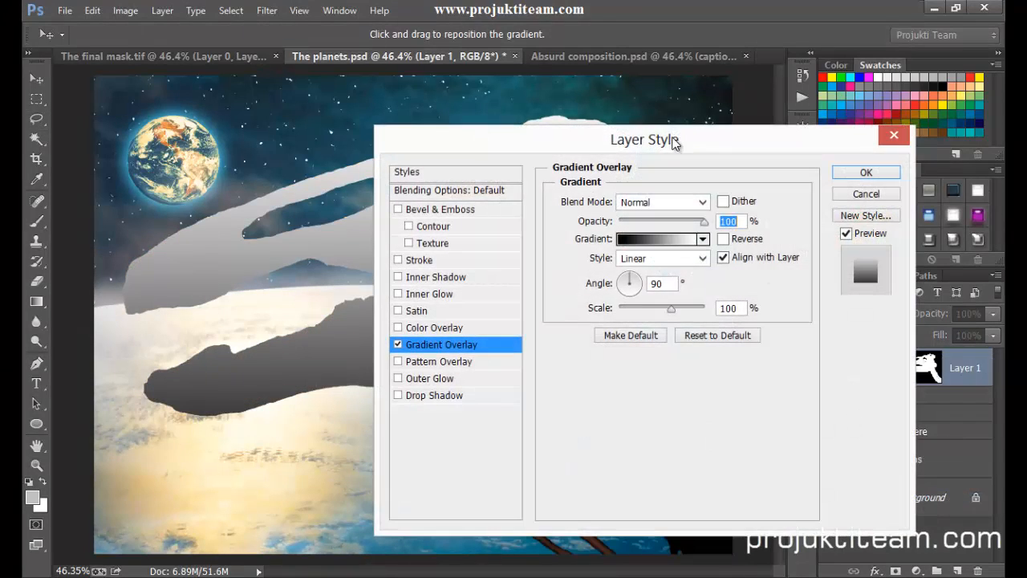
left_click_drag(675, 140, 849, 142)
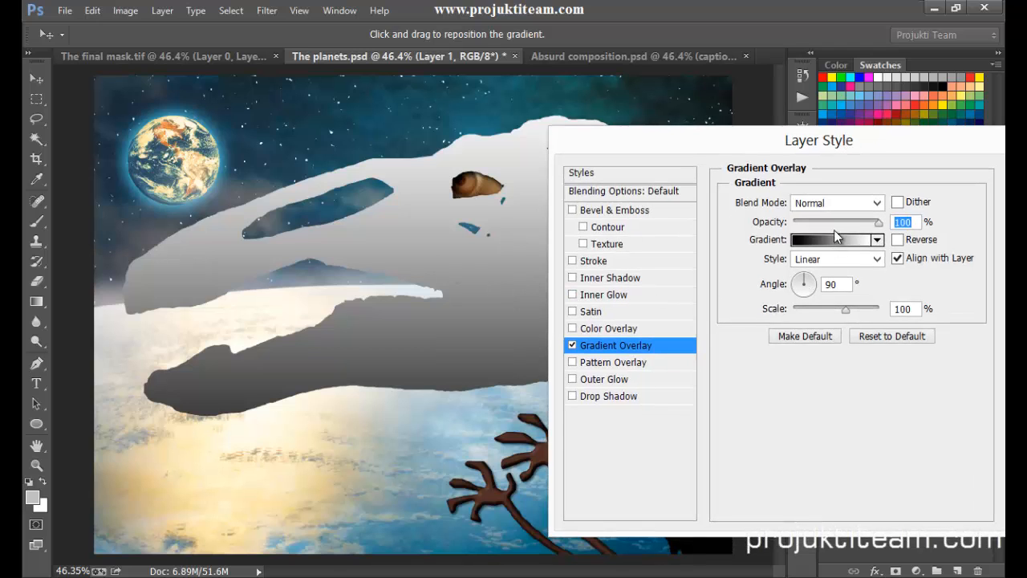
left_click(849, 207)
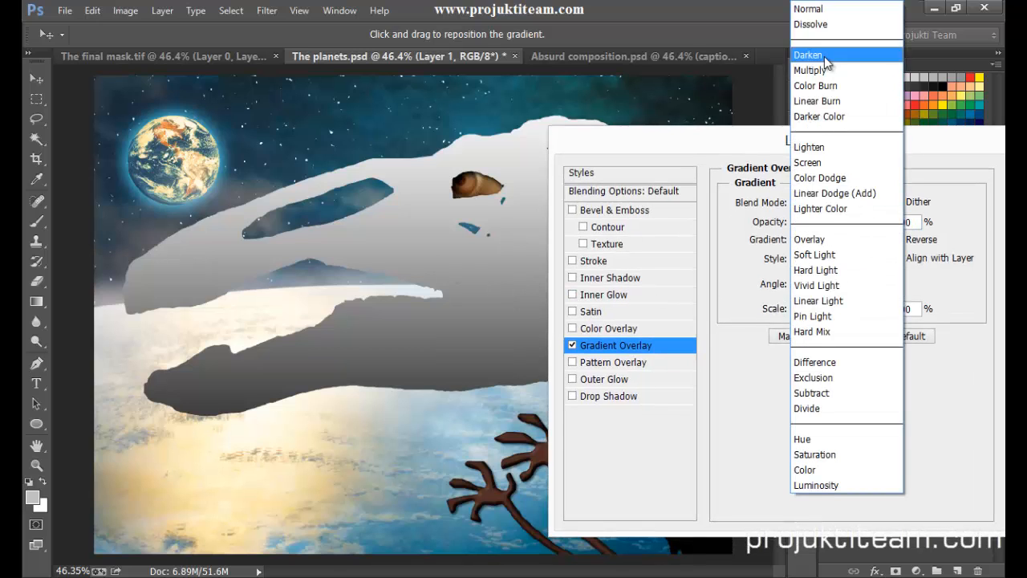
left_click(835, 70)
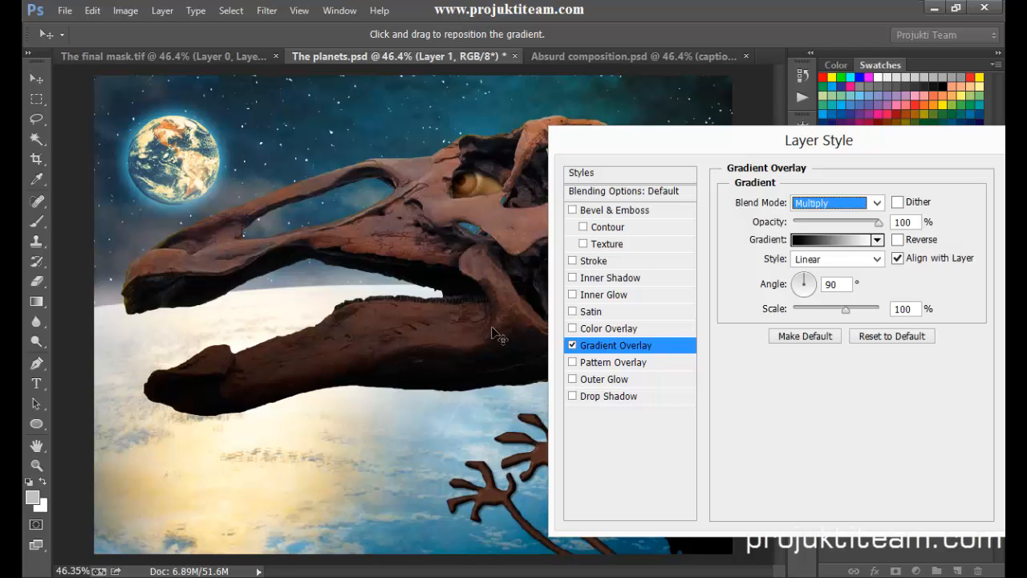
Rotate the gradient overlay's angle to -146° so the back of the skull is darkened.
left_click_drag(729, 145, 694, 234)
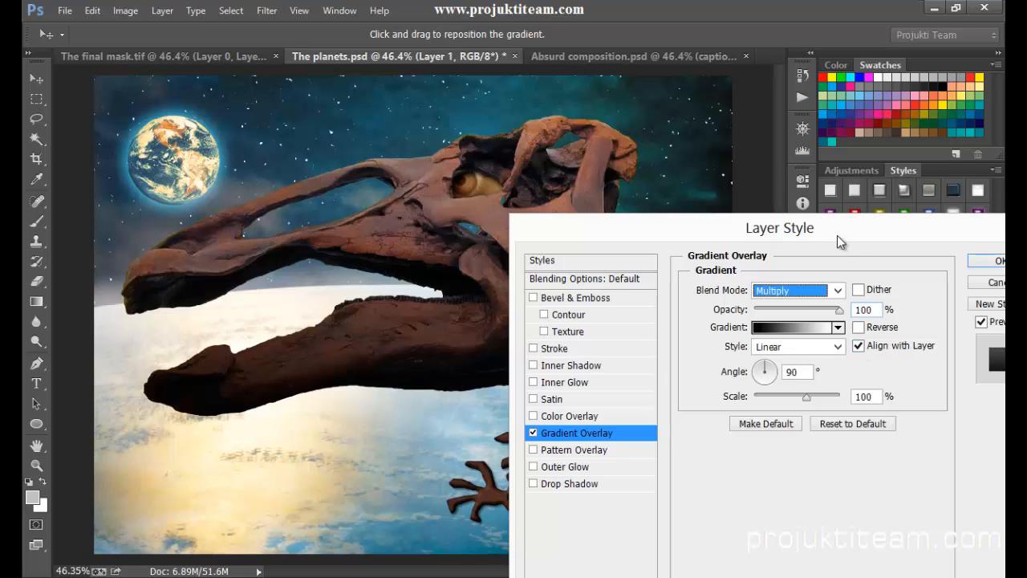
left_click_drag(766, 375, 757, 383)
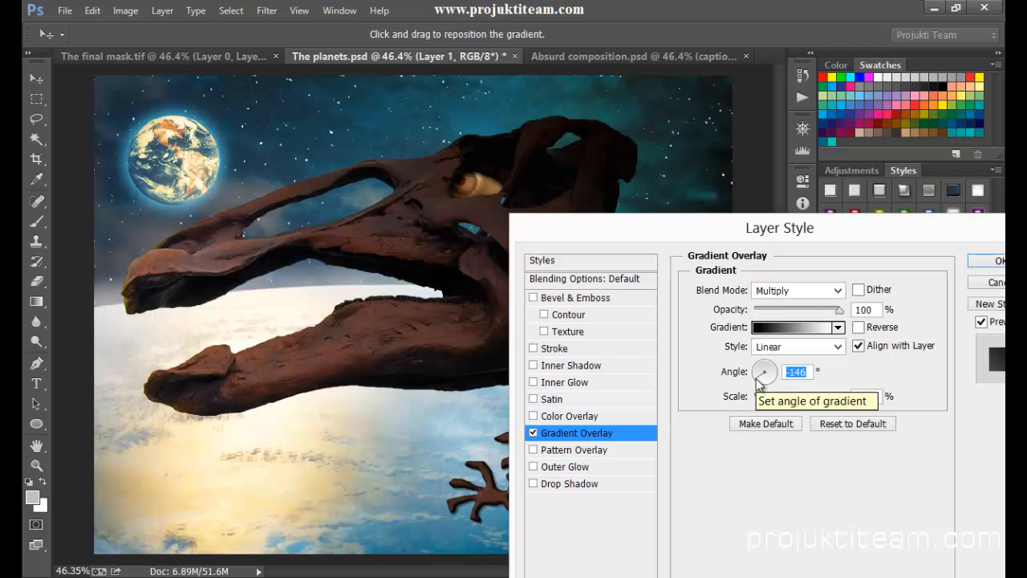
left_click_drag(766, 231, 766, 136)
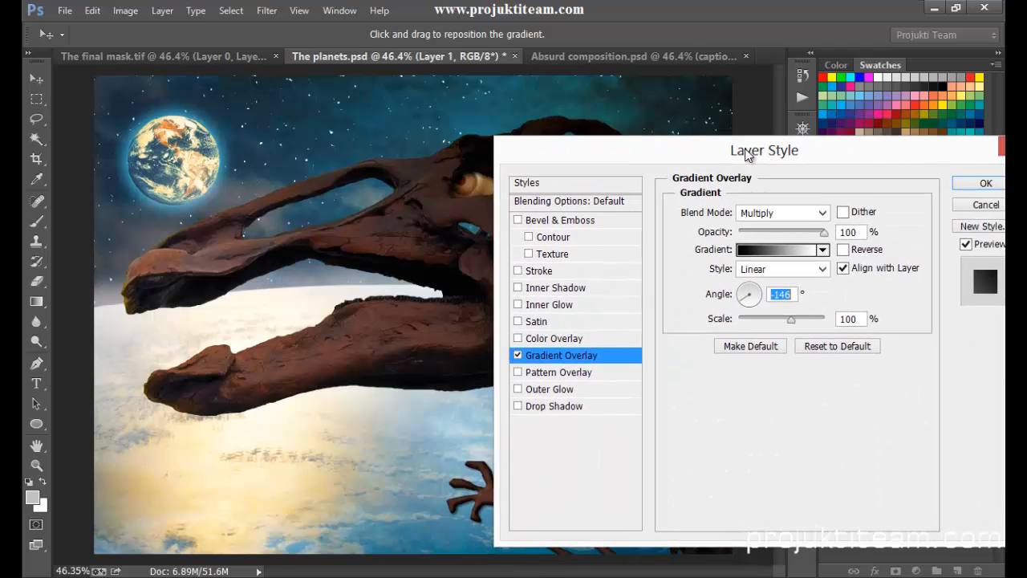
Apply the gradient overlay at 70% opacity and compare the skull with its layer effects off and on.
left_click(858, 237)
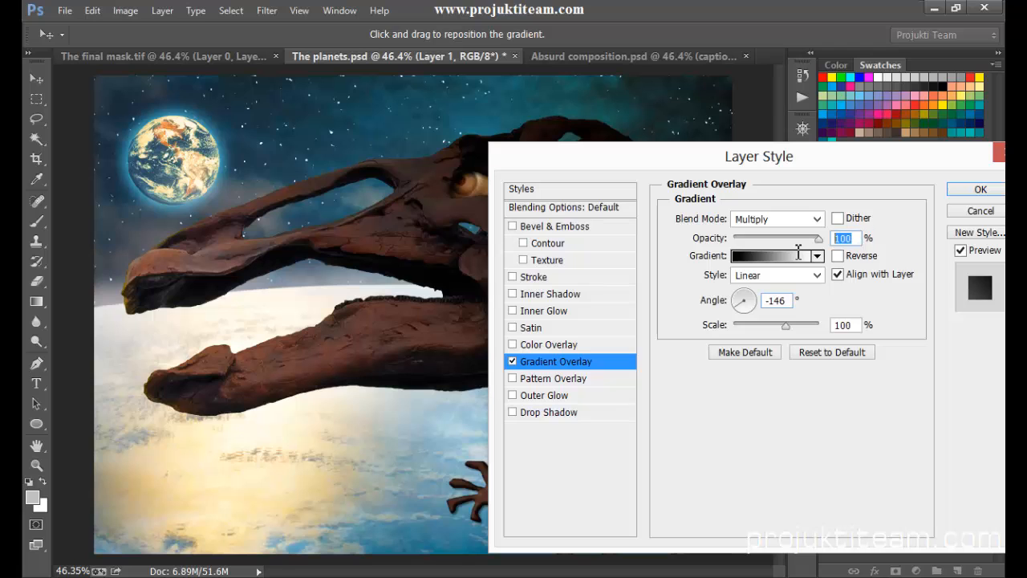
type("70")
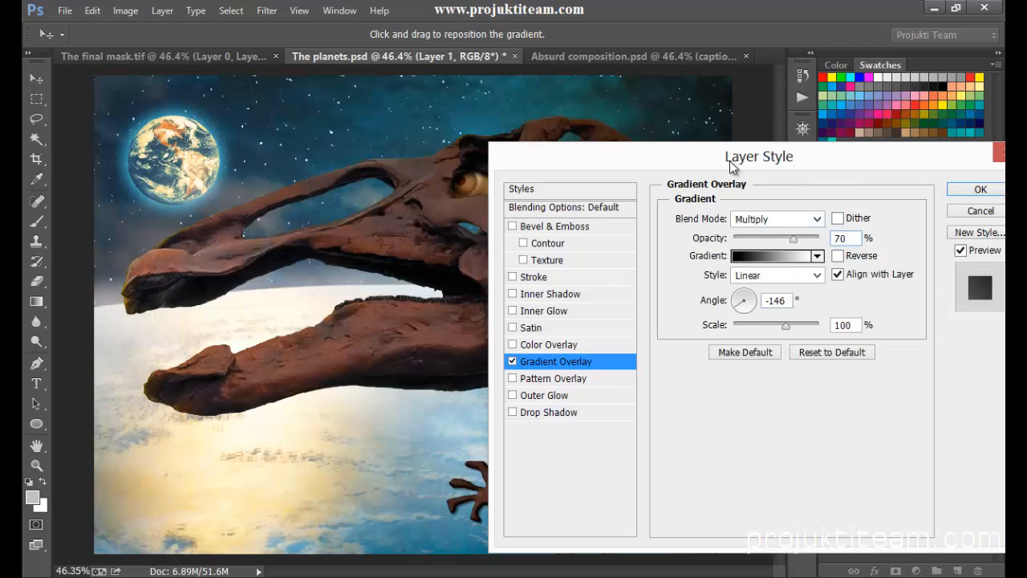
left_click_drag(730, 164, 658, 138)
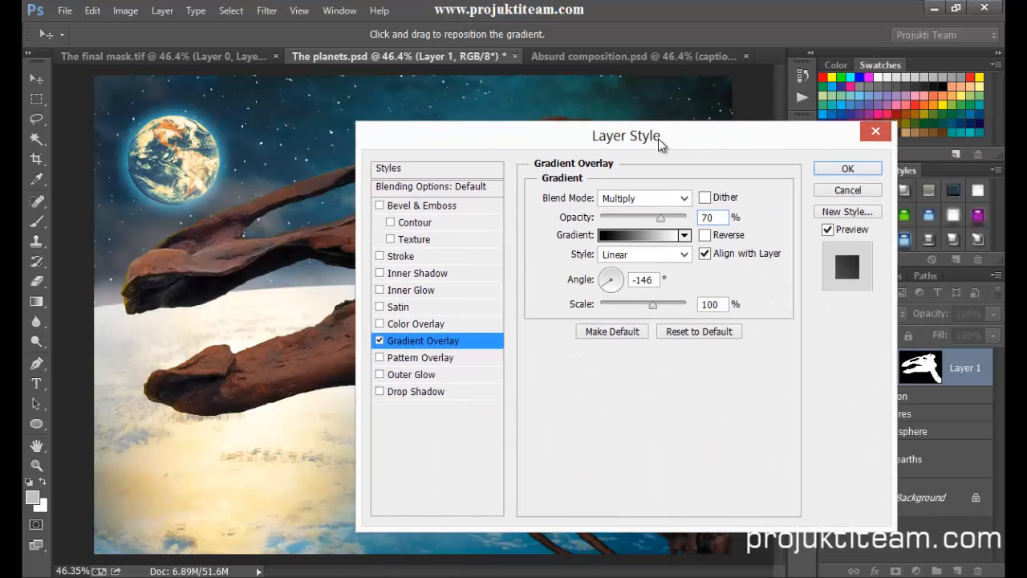
left_click(857, 166)
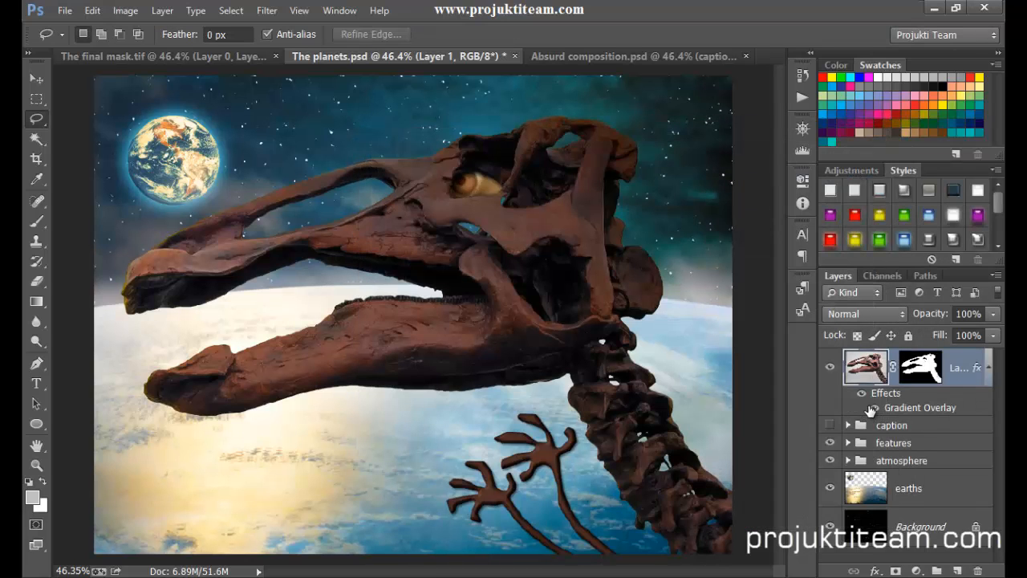
left_click(864, 394)
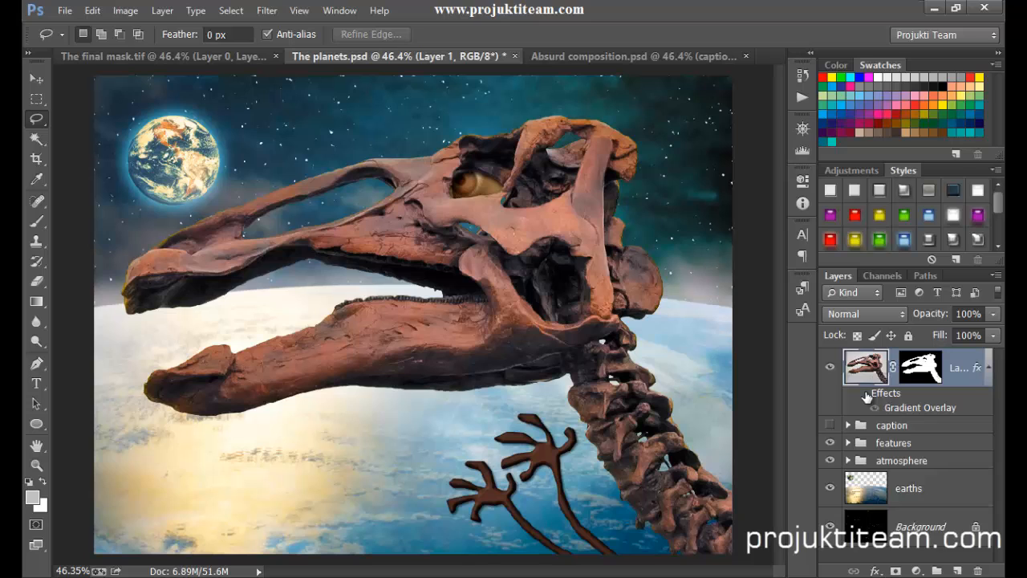
left_click(863, 393)
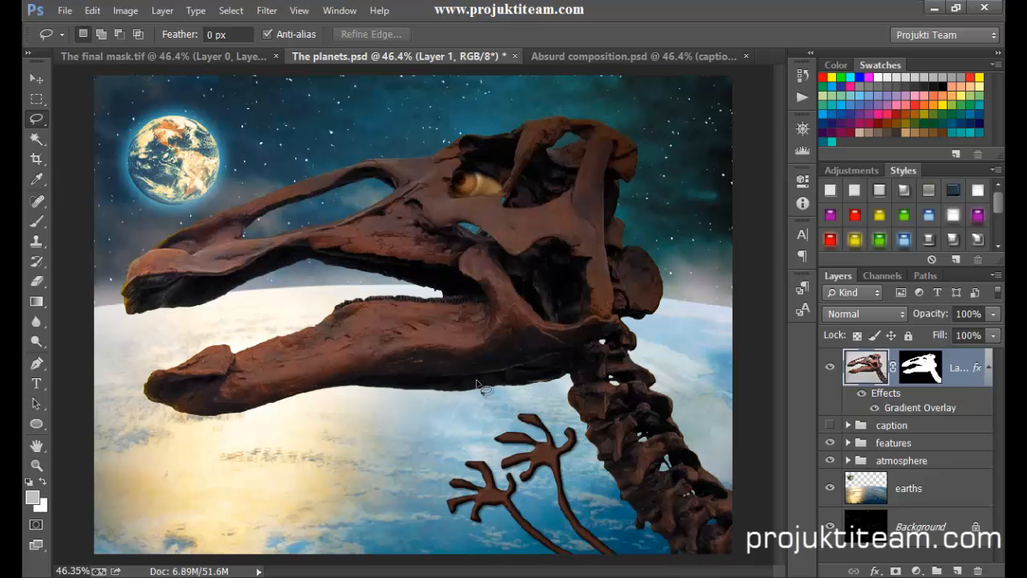
Make the caption group visible and expand it, checking its text layer by briefly hiding and showing it.
left_click(831, 425)
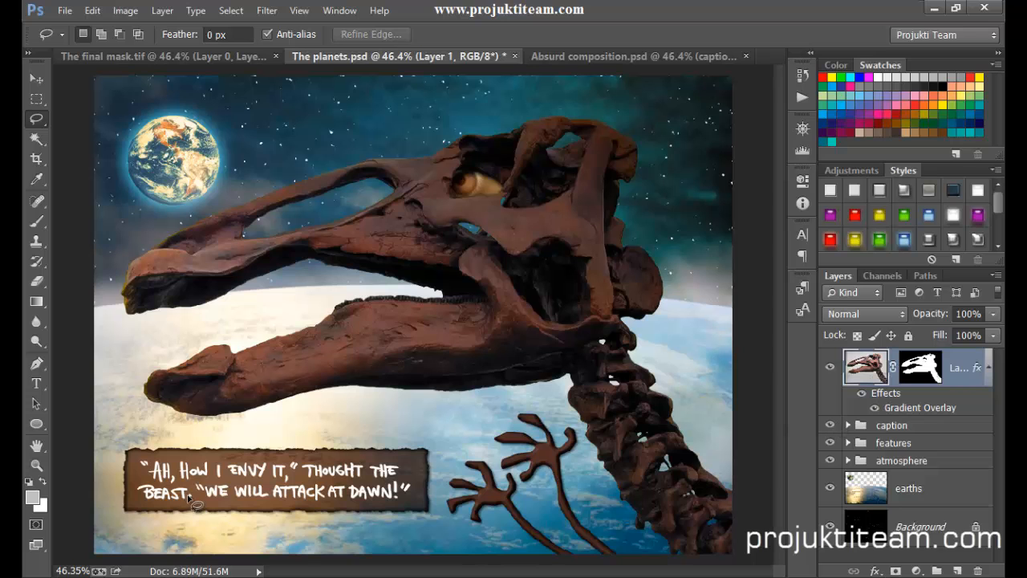
key("ctrl+plus")
key("ctrl+plus")
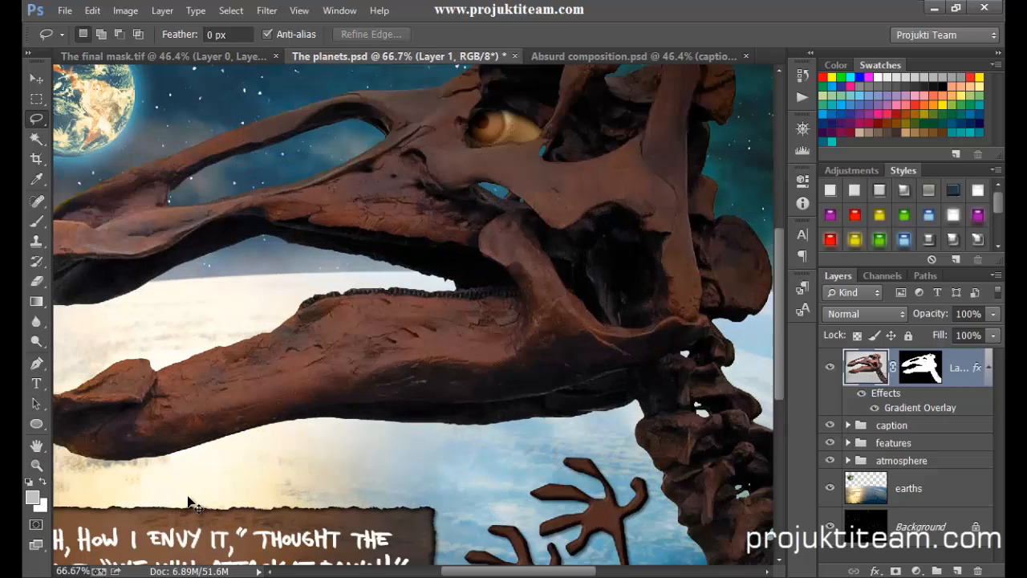
left_click_drag(327, 427, 500, 252)
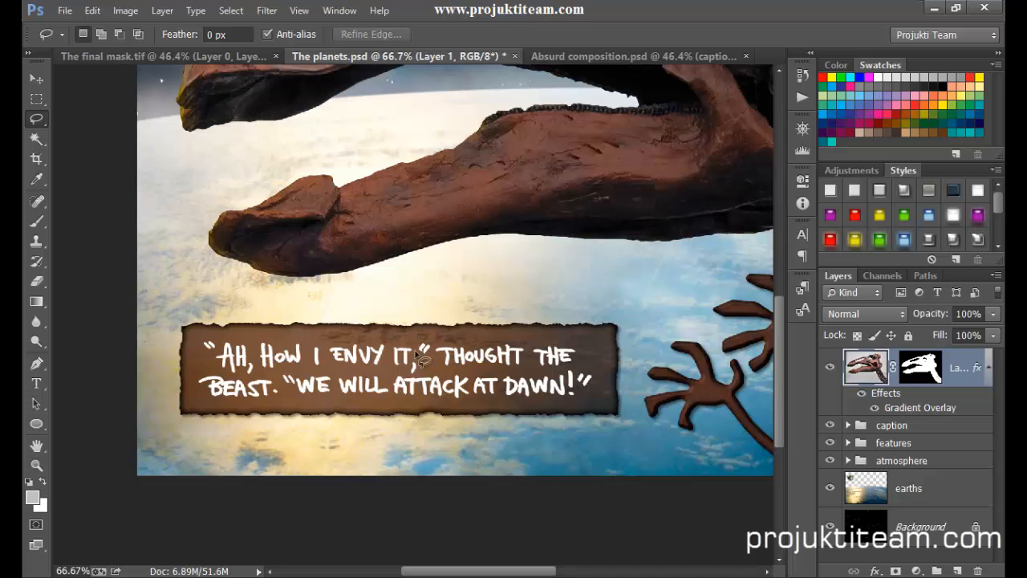
left_click(849, 426)
left_click_drag(1003, 443, 1001, 454)
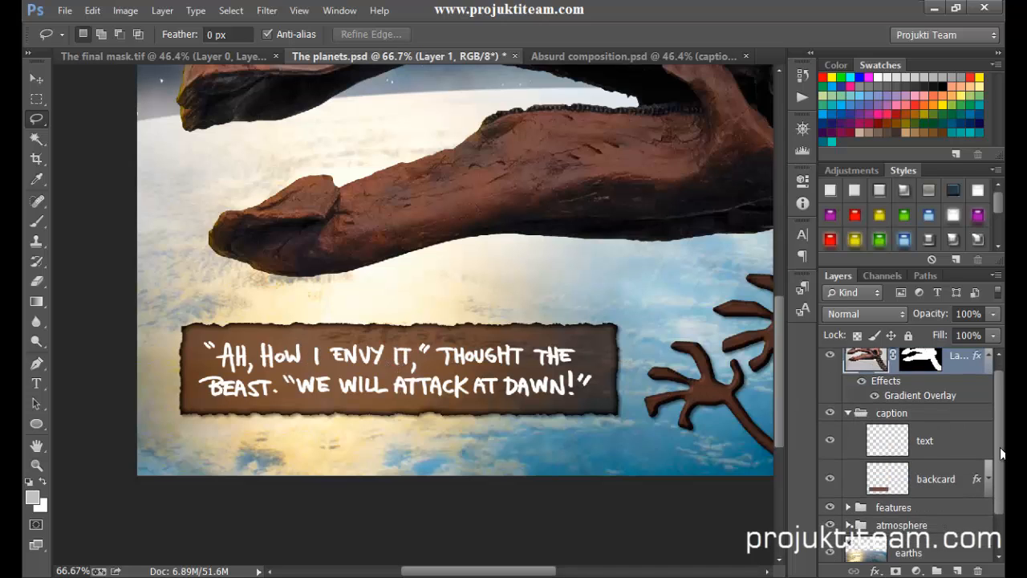
left_click(830, 441)
left_click(829, 441)
Set the text layer's Knockout to Shallow and its Fill Opacity to 0% in the blending options.
double_click(961, 444)
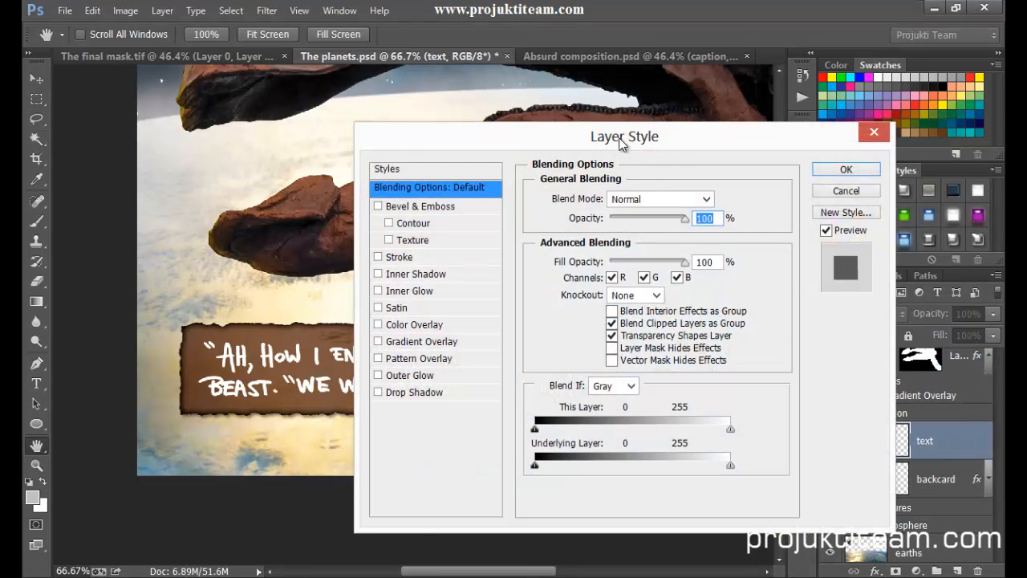
left_click_drag(622, 143, 777, 133)
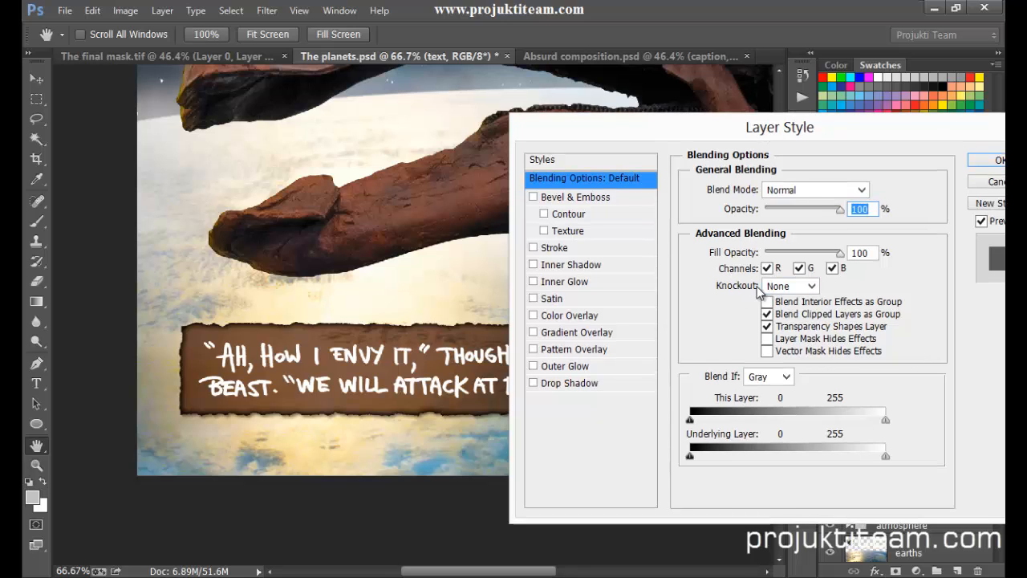
left_click(812, 288)
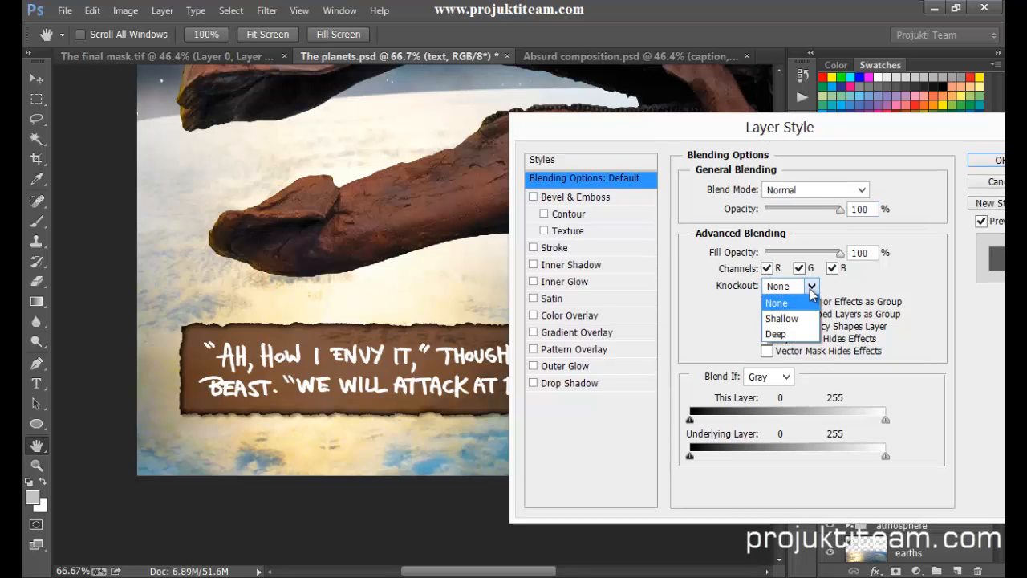
left_click(787, 320)
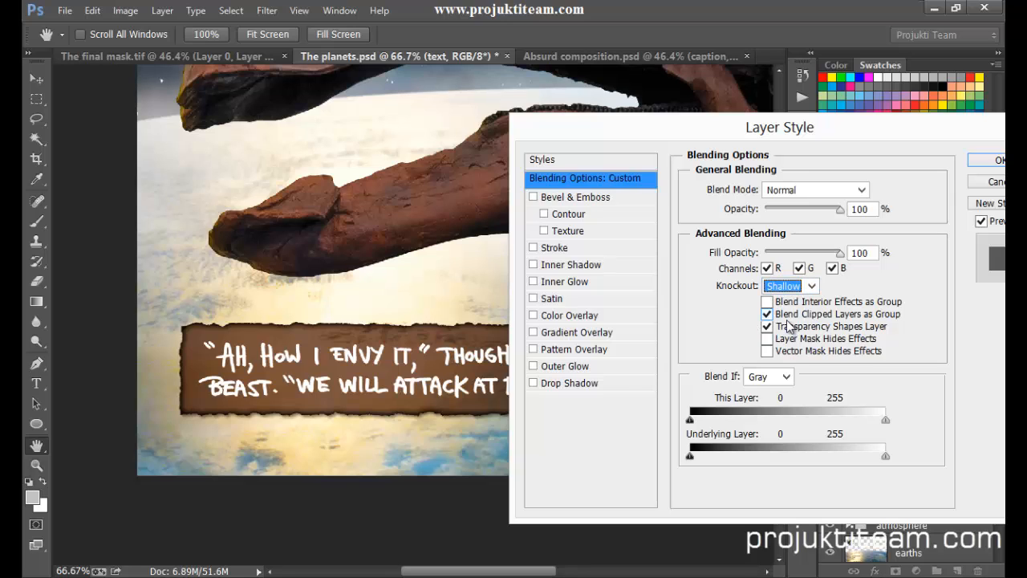
left_click_drag(839, 259, 767, 266)
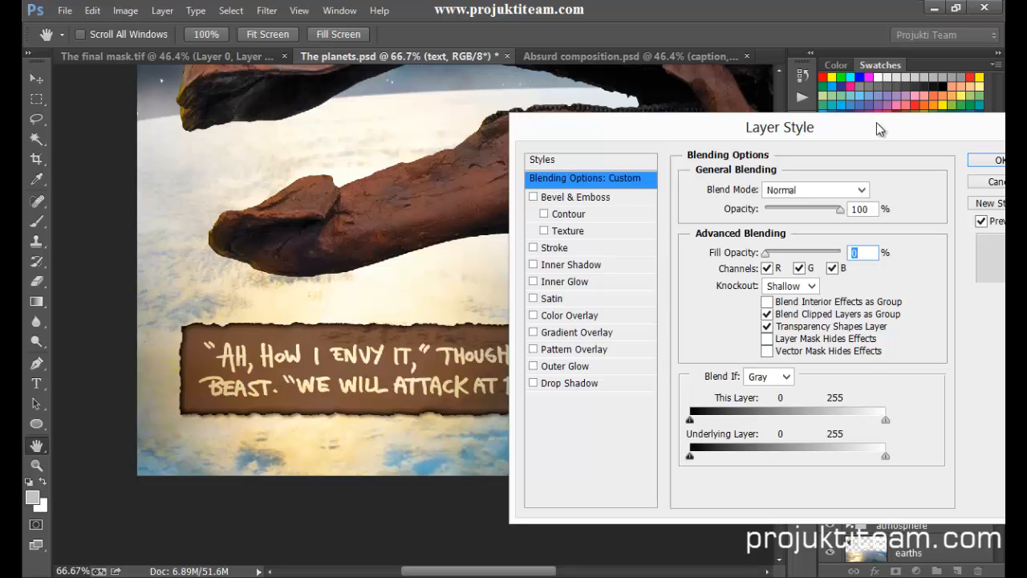
left_click(992, 160)
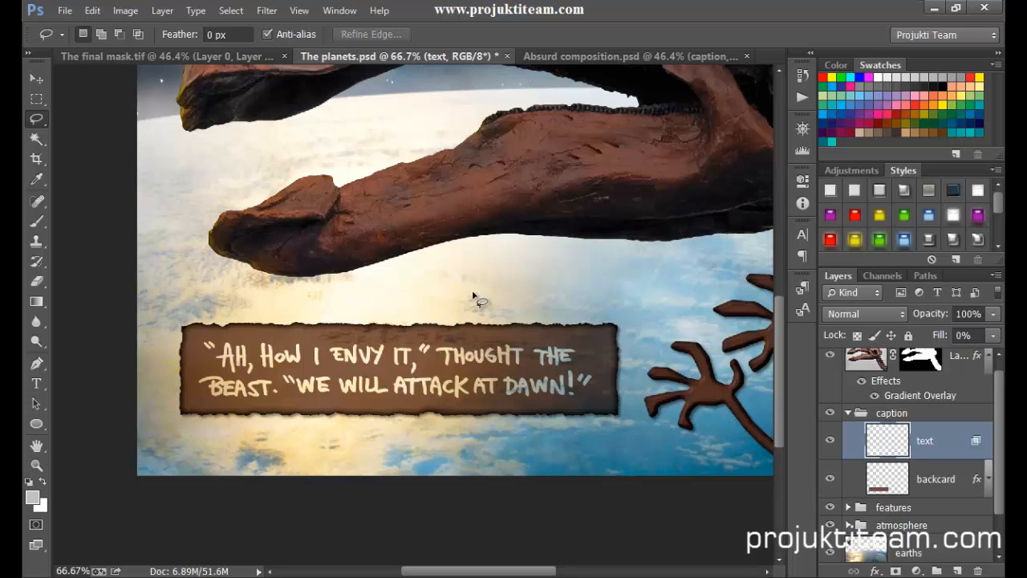
Examine the whole composition in full-screen mode without the interface, slightly enlarged.
scroll(473, 298, "down", 2)
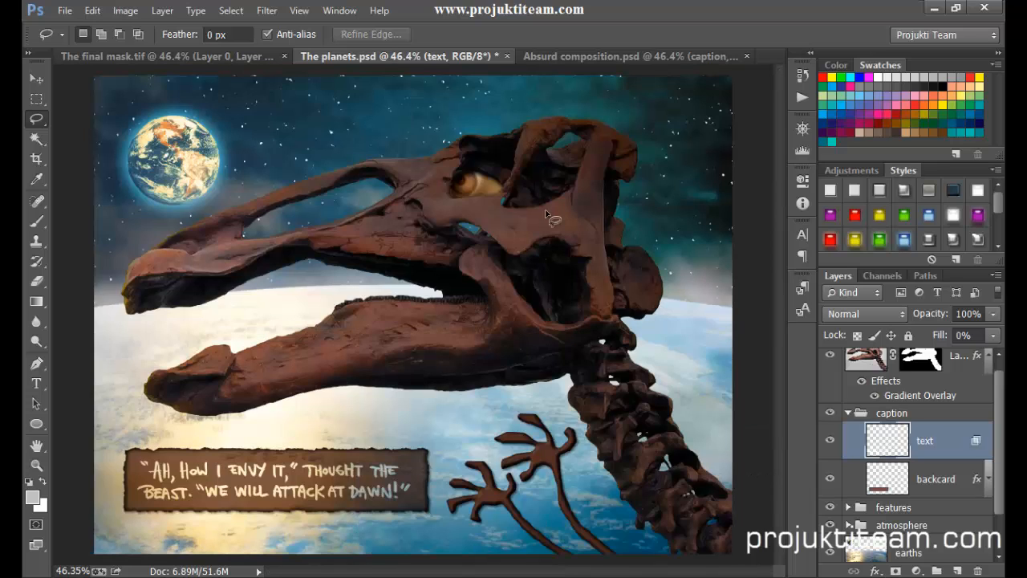
key("f")
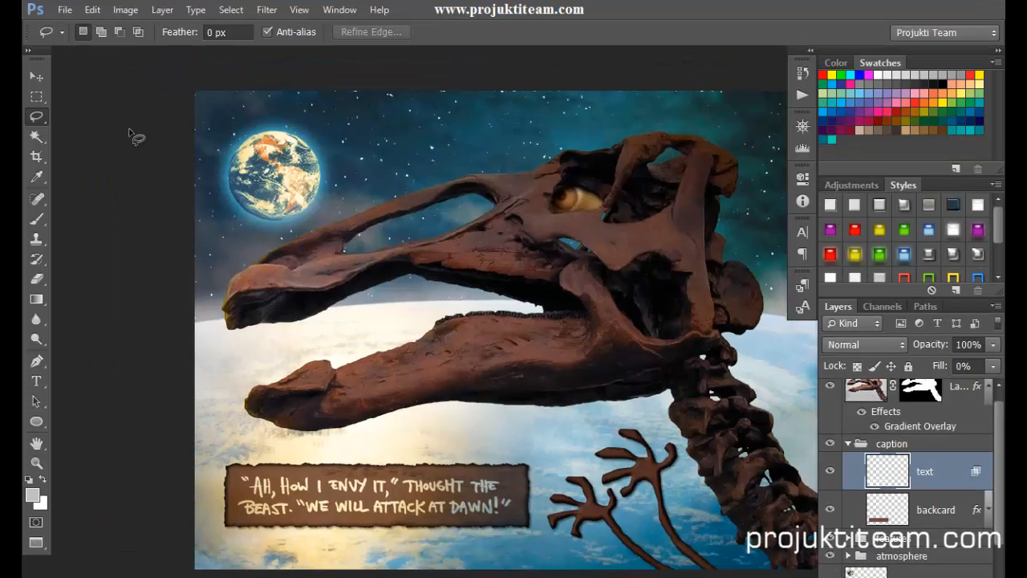
key("f")
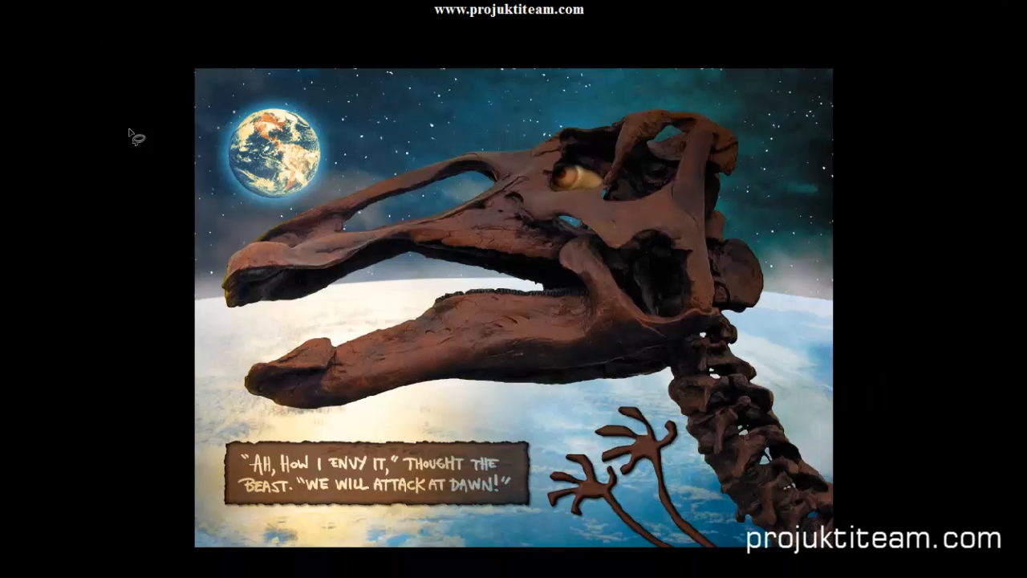
key("ctrl+plus")
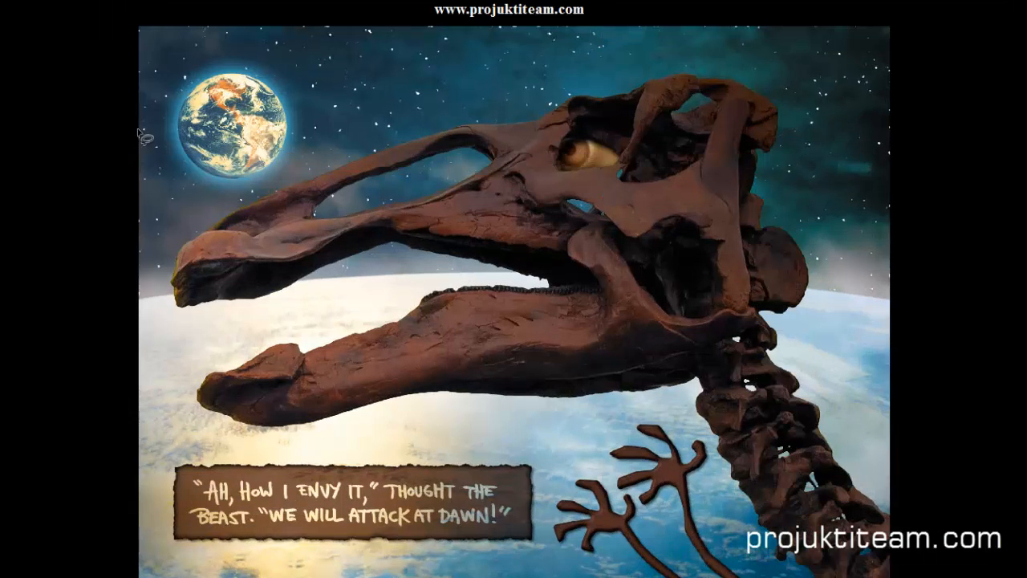